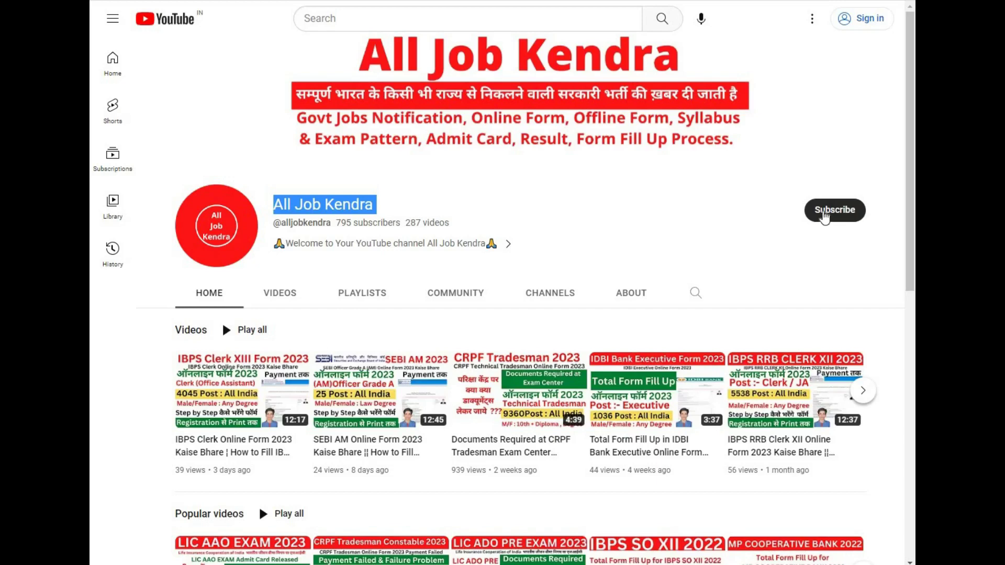
Step: Clear the selection on the All Job Kendra channel name
{"action": "left_click", "coordinate": [666, 227]}
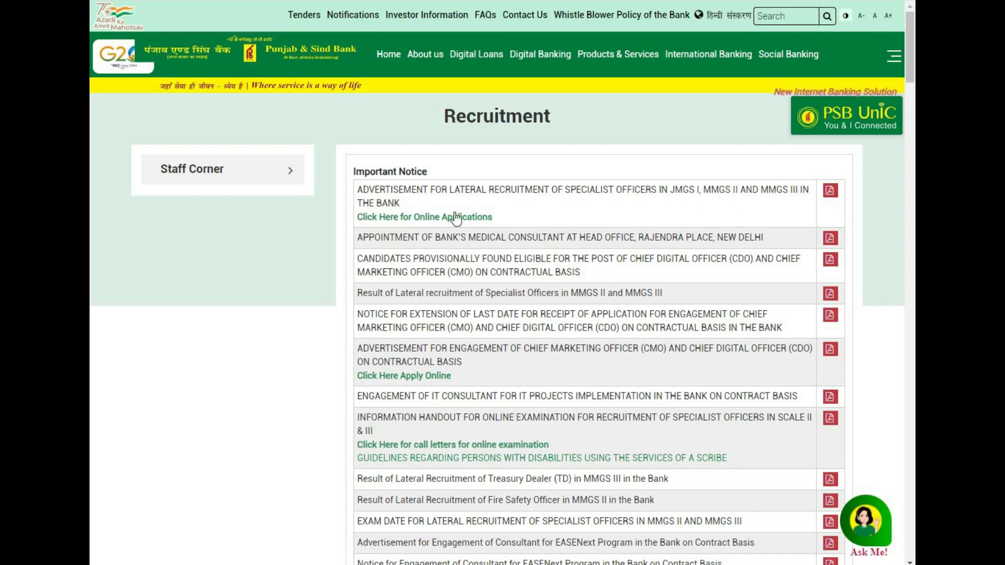
Step: Open the PDF advertisement for lateral recruitment of specialist officers in JMGS I, MMGS II and MMGS III
{"action": "left_click", "coordinate": [829, 191]}
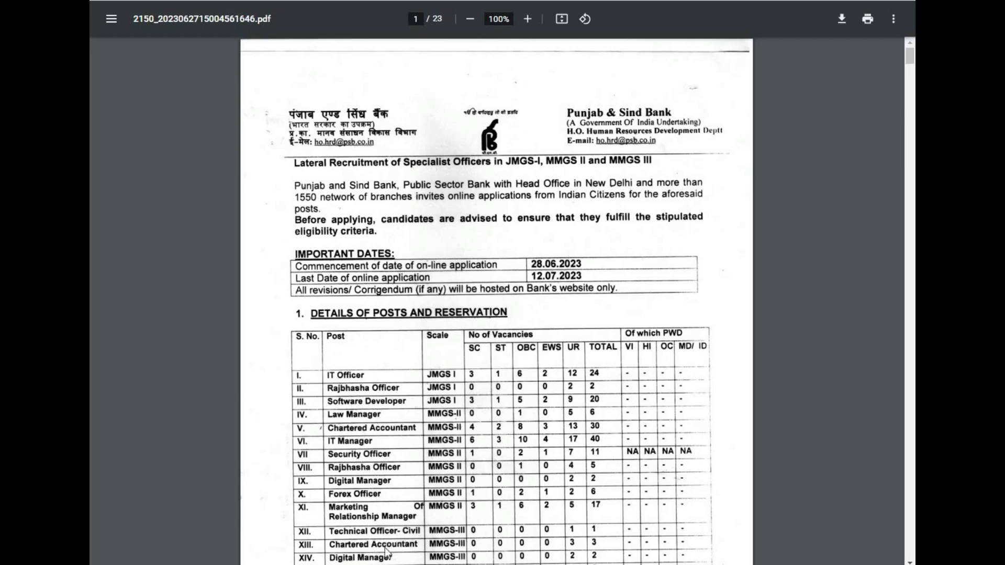
Step: Check the PDF's web address, then scroll to page 5's 25–35 age limit and qualification table
{"action": "key", "text": "ctrl+l"}
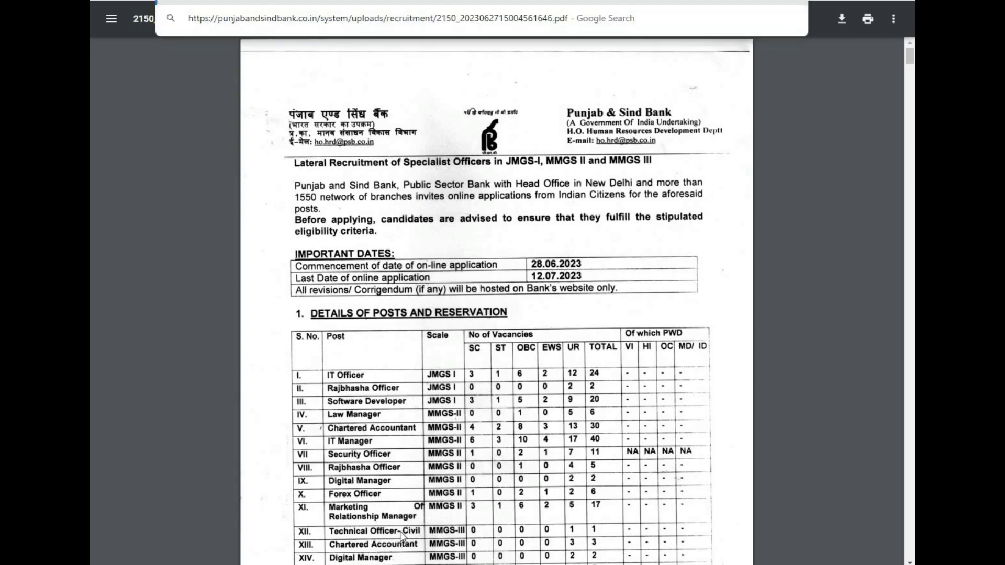
{"action": "key", "text": "Escape"}
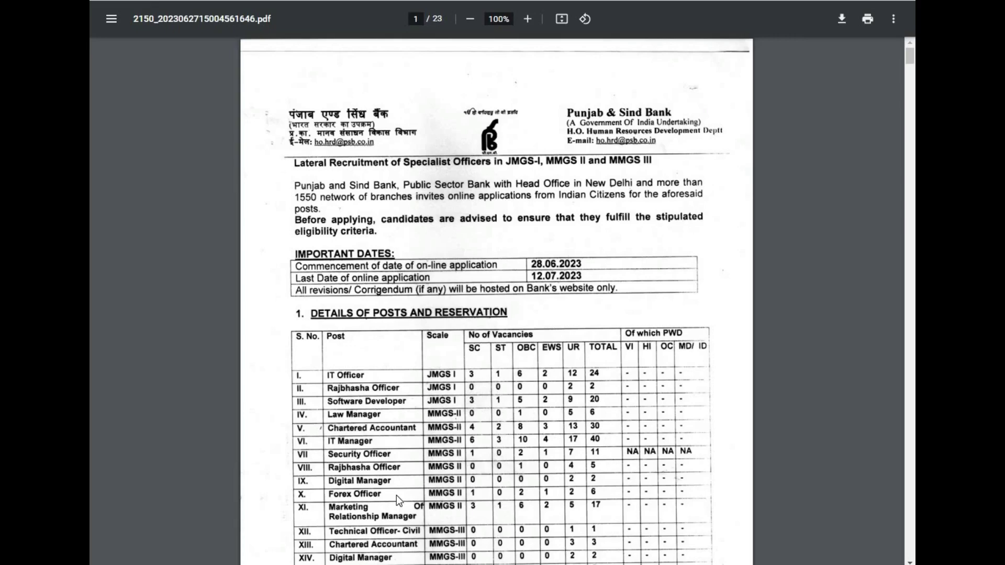
{"action": "scroll", "coordinate": [397, 495], "scroll_direction": "down", "scroll_amount": 1}
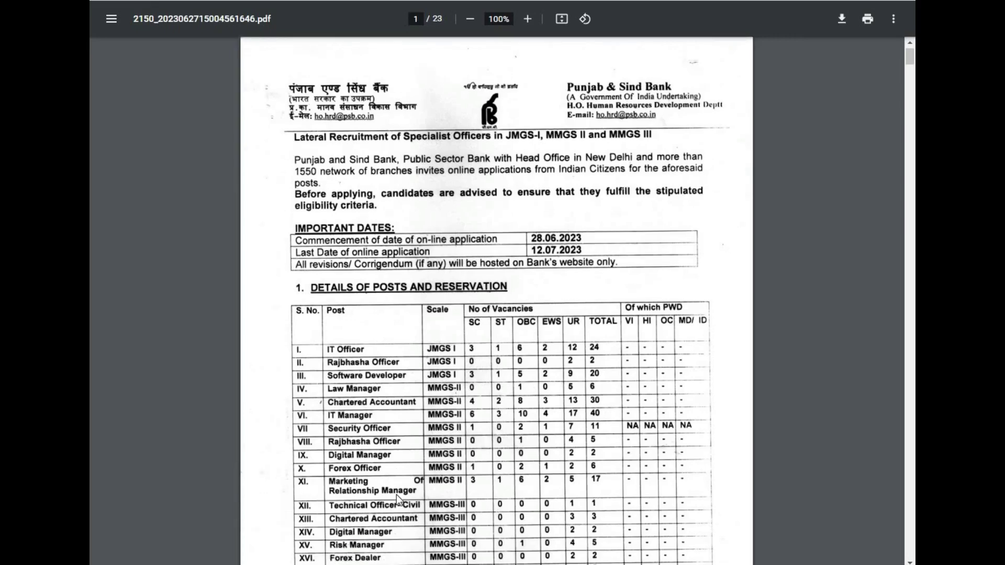
{"action": "scroll", "coordinate": [397, 494], "scroll_direction": "down", "scroll_amount": 1}
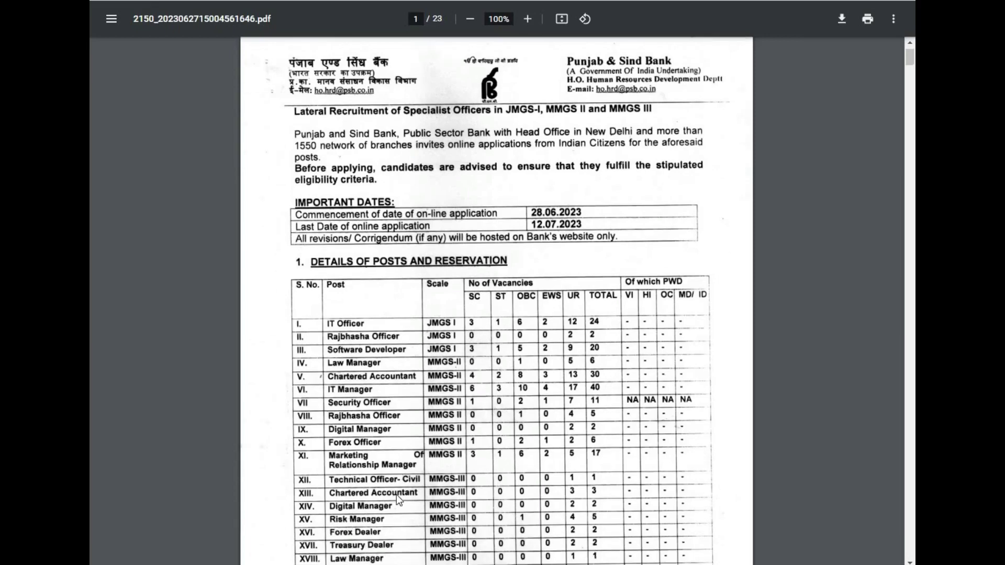
{"action": "scroll", "coordinate": [397, 495], "scroll_direction": "down", "scroll_amount": 1}
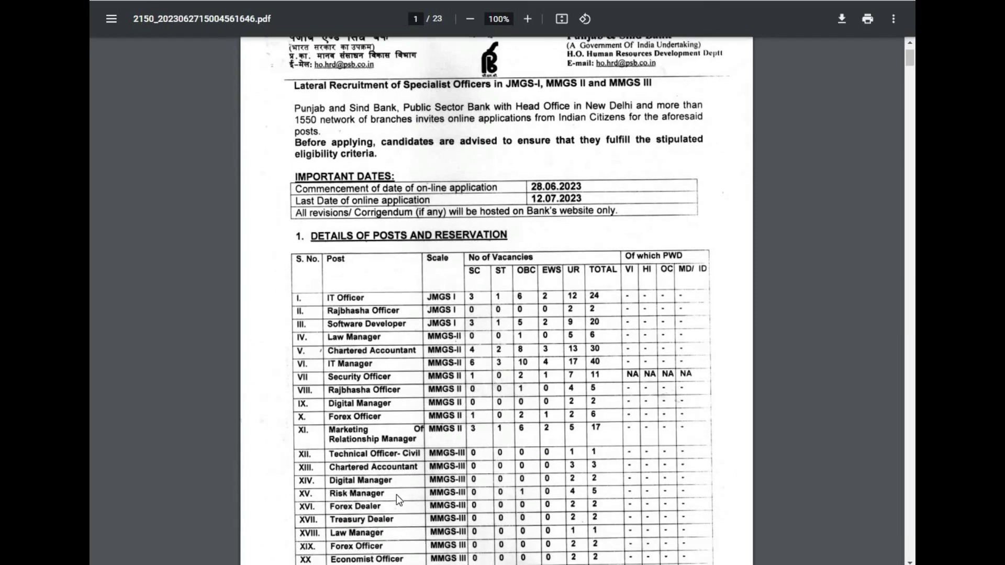
{"action": "scroll", "coordinate": [397, 500], "scroll_direction": "down", "scroll_amount": 1}
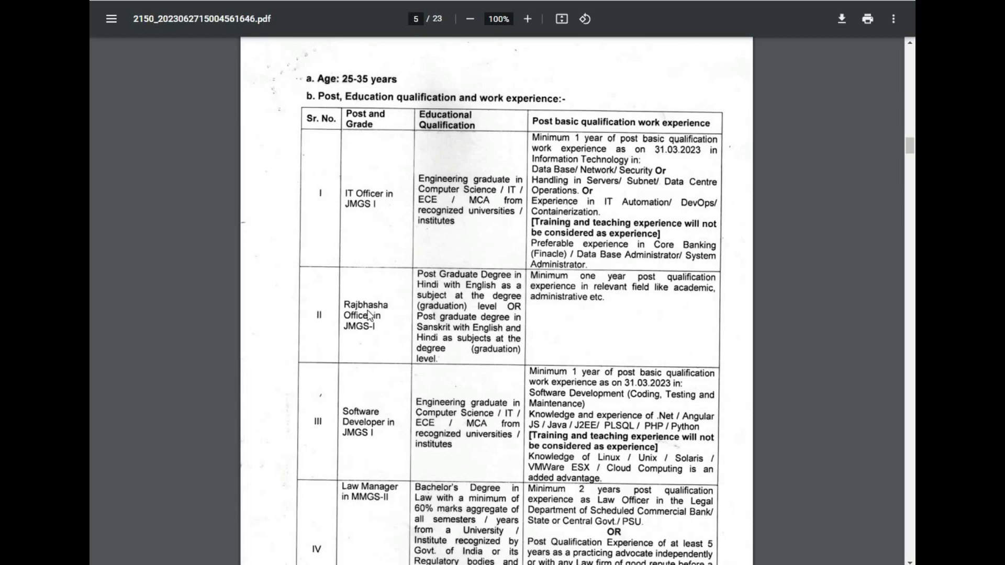
Step: Review the post requirements on pages 5–7, then close the PDF to return to the Recruitment page
{"action": "scroll", "coordinate": [476, 316], "scroll_direction": "down", "scroll_amount": 1}
{"action": "scroll", "coordinate": [564, 326], "scroll_direction": "down", "scroll_amount": 3}
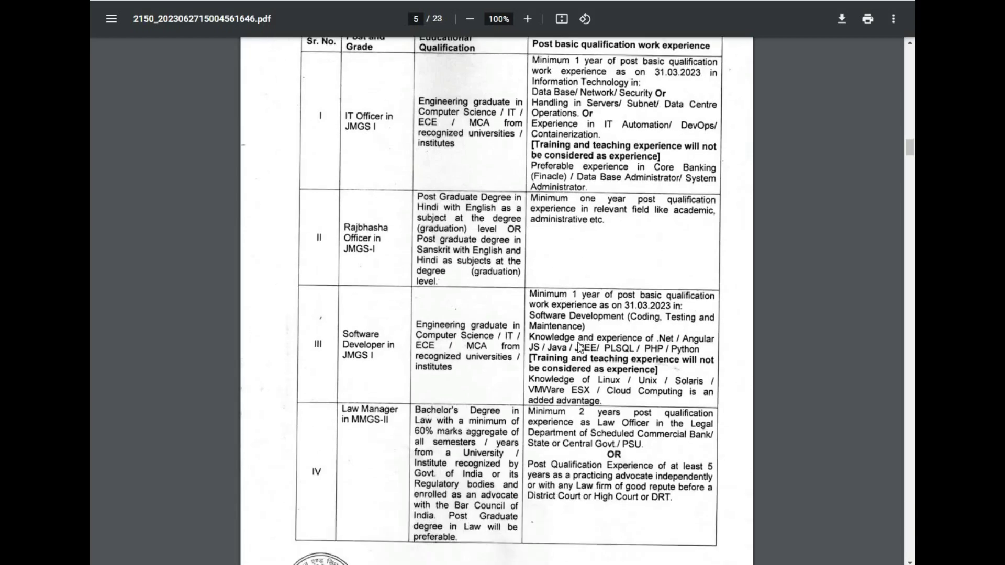
{"action": "scroll", "coordinate": [540, 349], "scroll_direction": "down", "scroll_amount": 4}
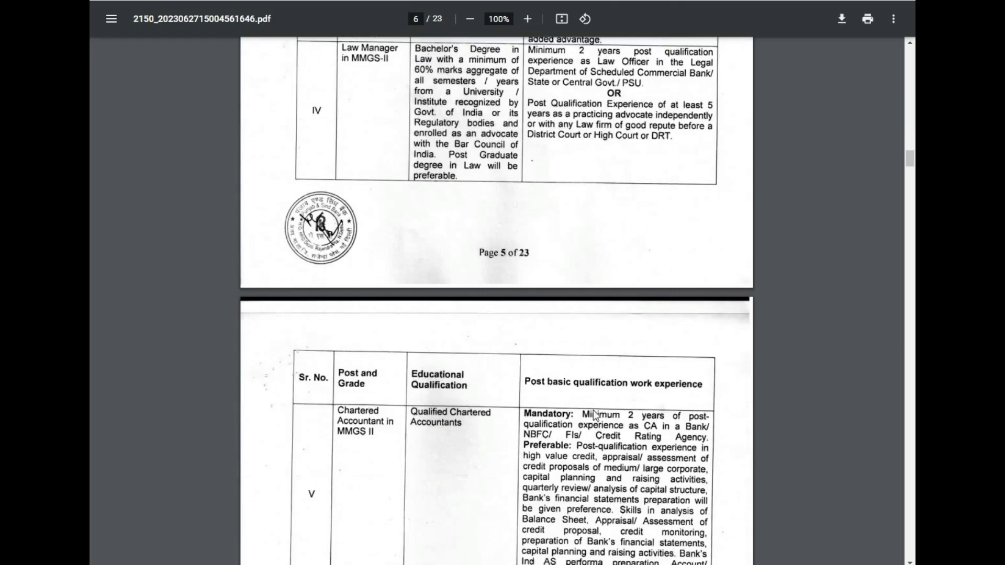
{"action": "scroll", "coordinate": [592, 419], "scroll_direction": "down", "scroll_amount": 1}
{"action": "scroll", "coordinate": [592, 422], "scroll_direction": "down", "scroll_amount": 13}
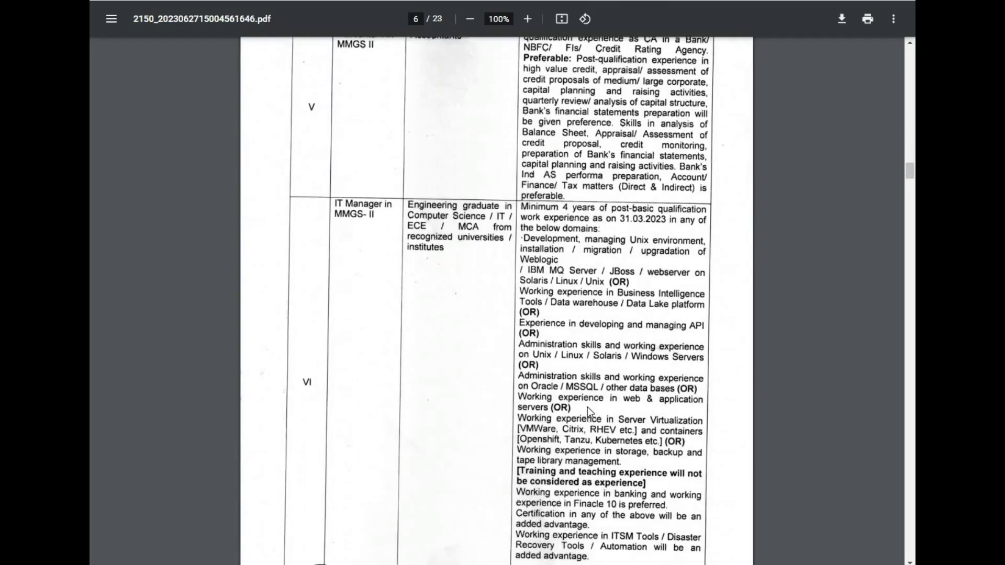
{"action": "scroll", "coordinate": [583, 398], "scroll_direction": "down", "scroll_amount": 8}
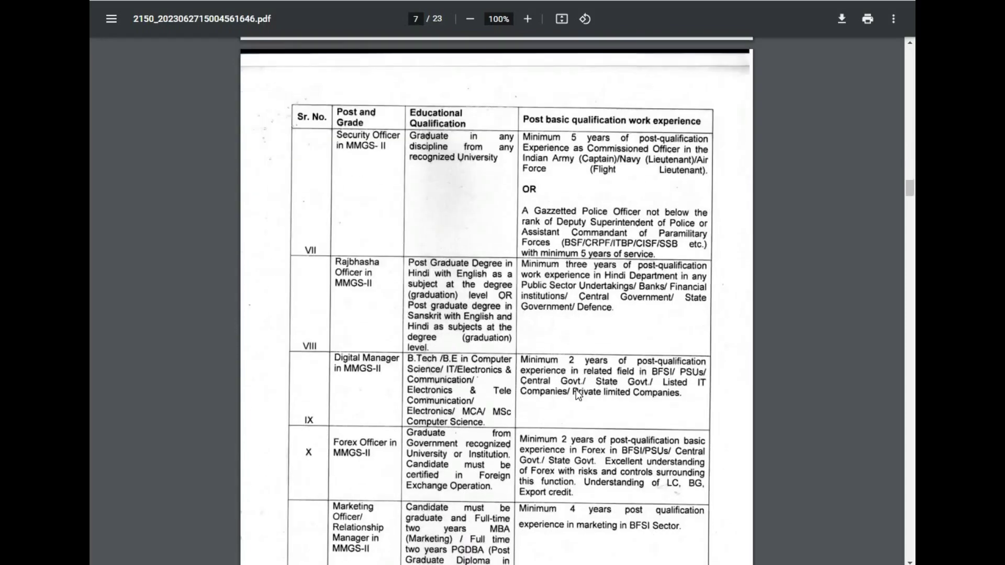
{"action": "scroll", "coordinate": [569, 382], "scroll_direction": "down", "scroll_amount": 3}
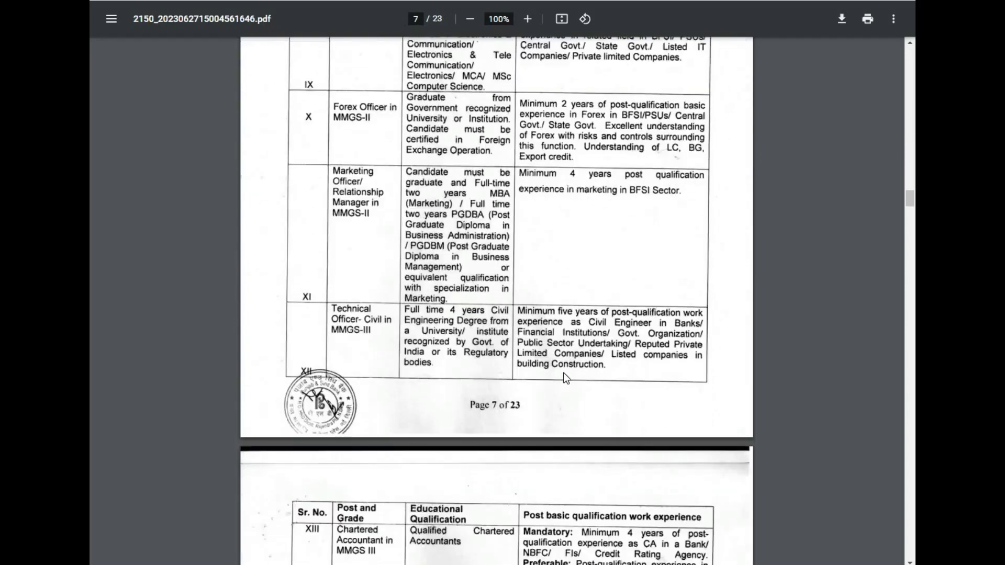
{"action": "scroll", "coordinate": [552, 354], "scroll_direction": "up", "scroll_amount": 15}
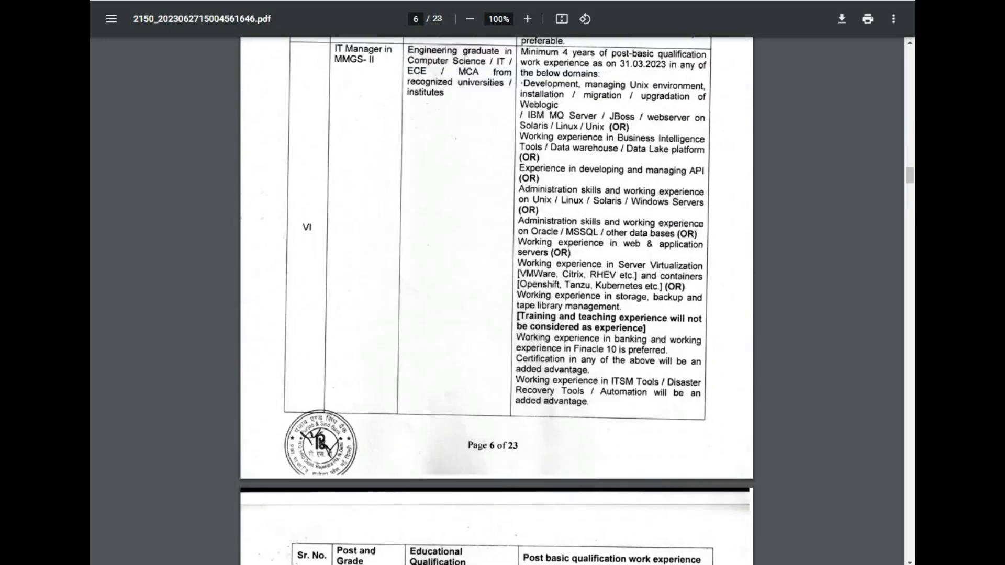
{"action": "key", "text": "ctrl+w"}
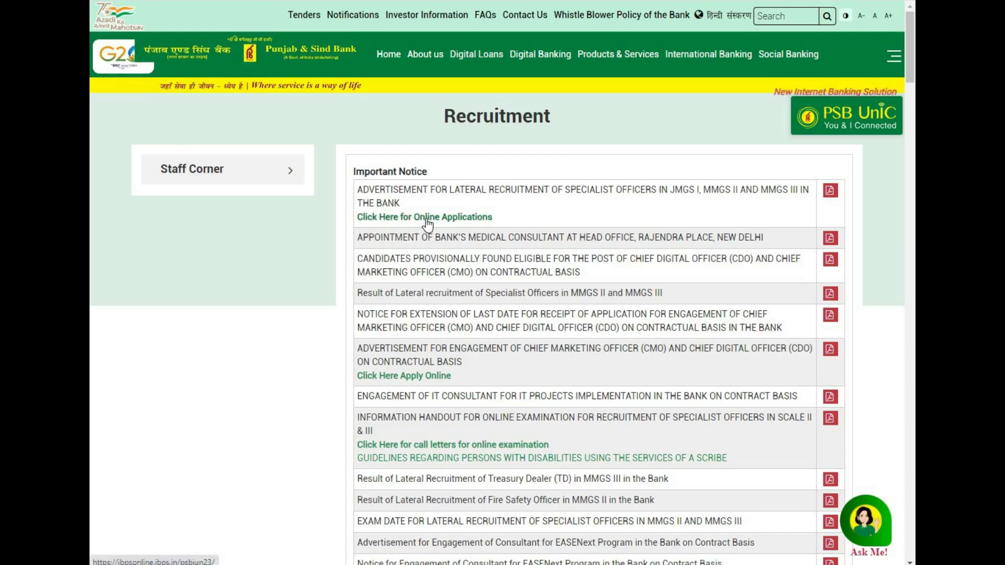
Step: Open the specialist officer online application site and begin a new candidate registration
{"action": "left_click", "coordinate": [454, 221]}
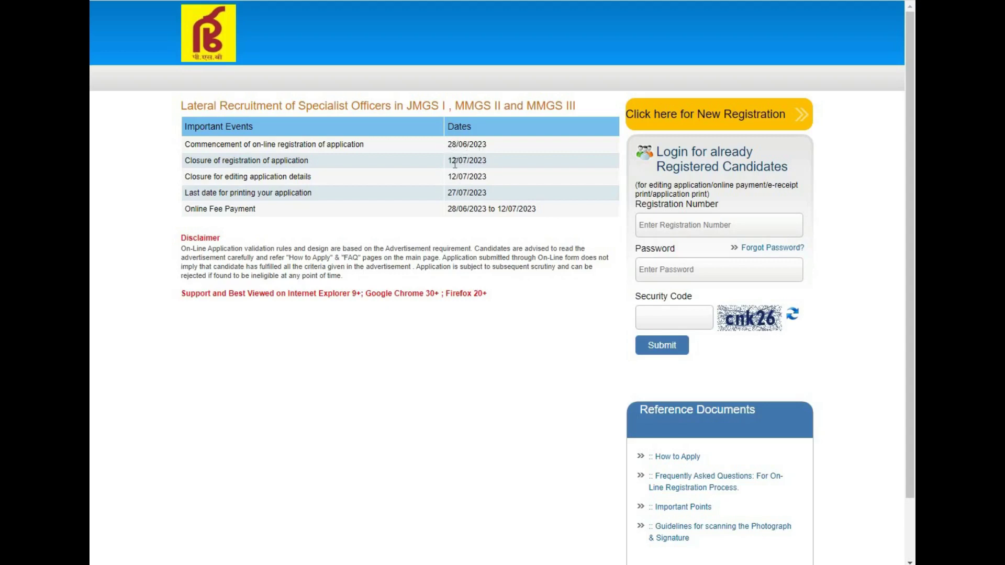
{"action": "left_click", "coordinate": [713, 118]}
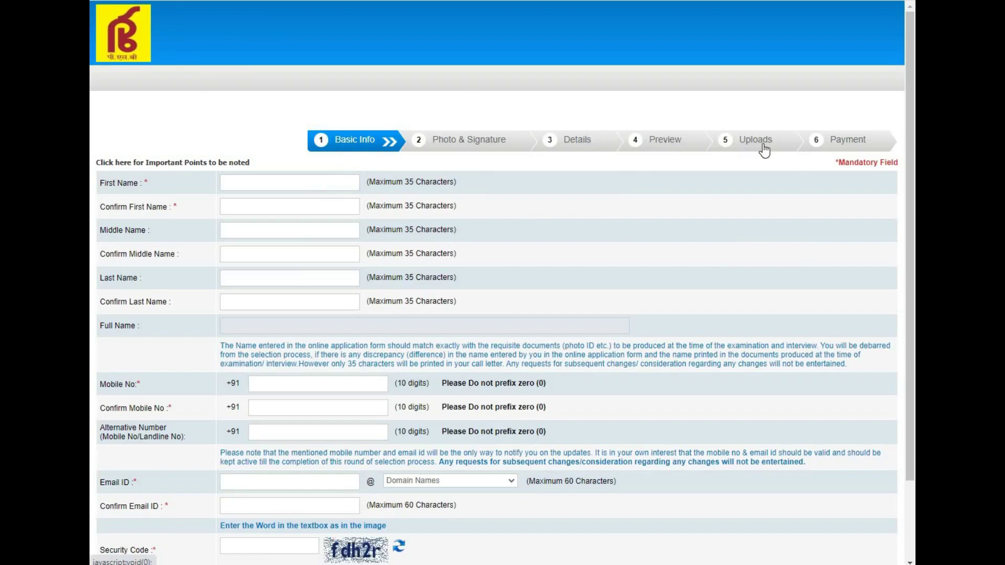
Step: Enter and confirm the candidate's first and last names
{"action": "left_click", "coordinate": [236, 178]}
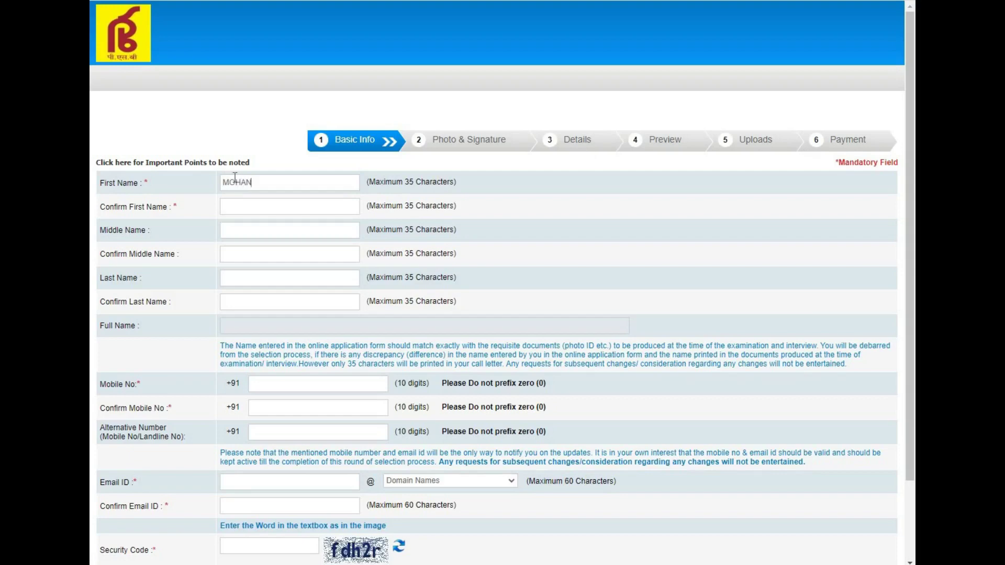
{"action": "key", "text": "Tab"}
{"action": "left_click", "coordinate": [236, 277]}
{"action": "key", "text": "Tab"}
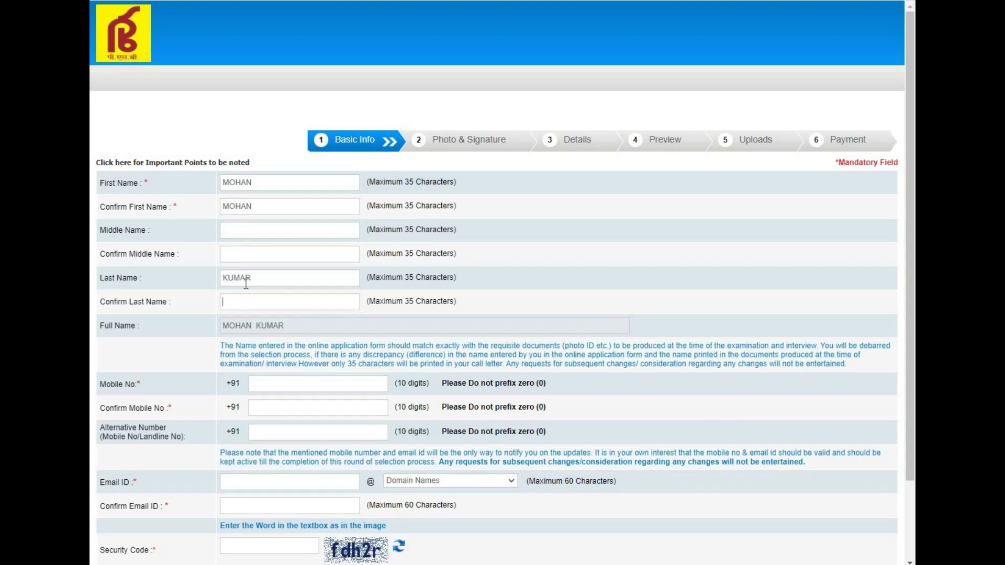
Step: Enter and confirm the candidate's mobile number and gmail.com e-mail address
{"action": "key", "text": "Tab"}
{"action": "left_click", "coordinate": [281, 410]}
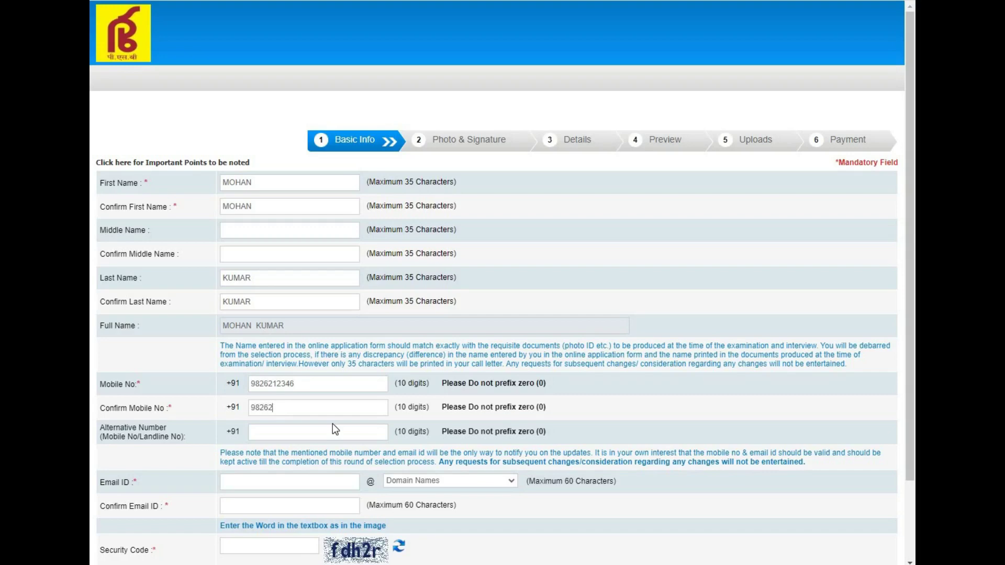
{"action": "left_click", "coordinate": [230, 480]}
{"action": "left_click", "coordinate": [455, 485]}
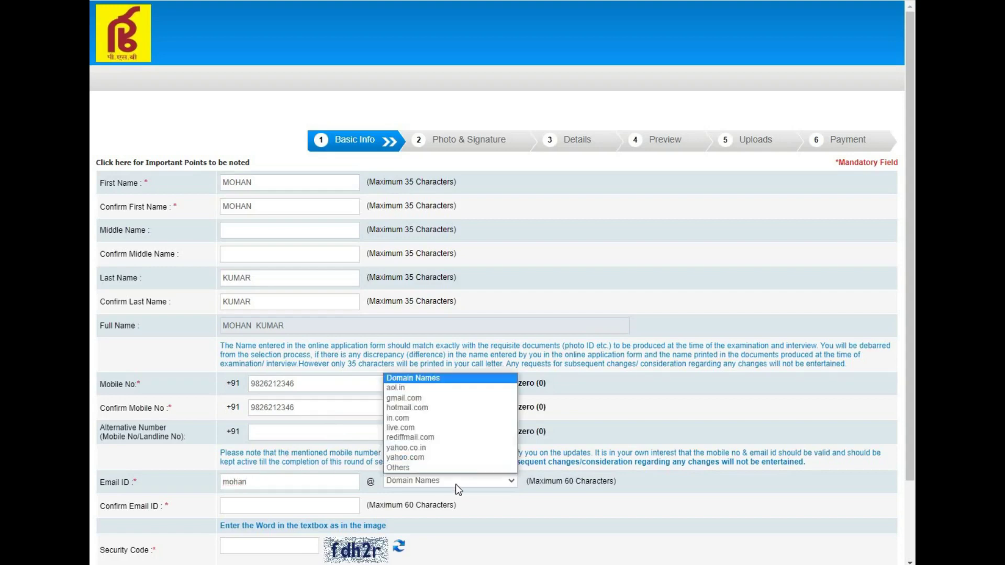
{"action": "left_click", "coordinate": [422, 398]}
{"action": "left_click", "coordinate": [292, 506]}
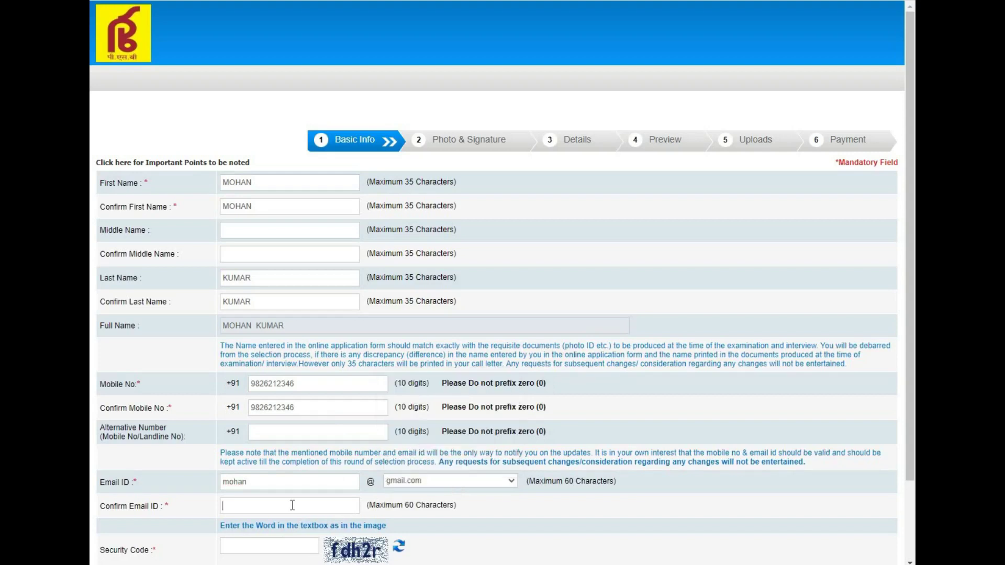
Step: Enter the security code and save the Basic Info form
{"action": "left_click", "coordinate": [288, 545]}
{"action": "type", "text": "fdh2r"}
{"action": "scroll", "coordinate": [913, 367], "scroll_direction": "down", "scroll_amount": 2}
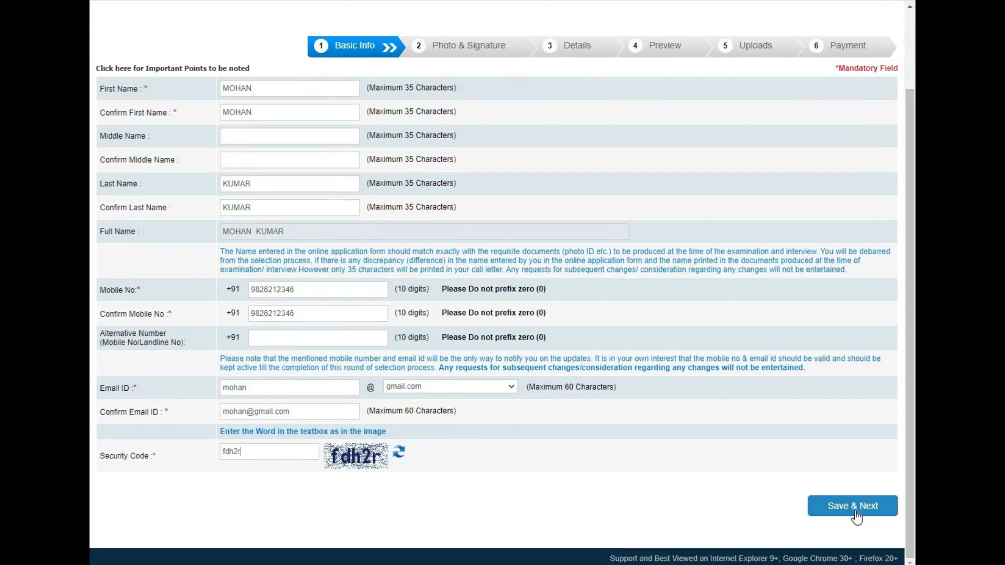
{"action": "left_click", "coordinate": [854, 507]}
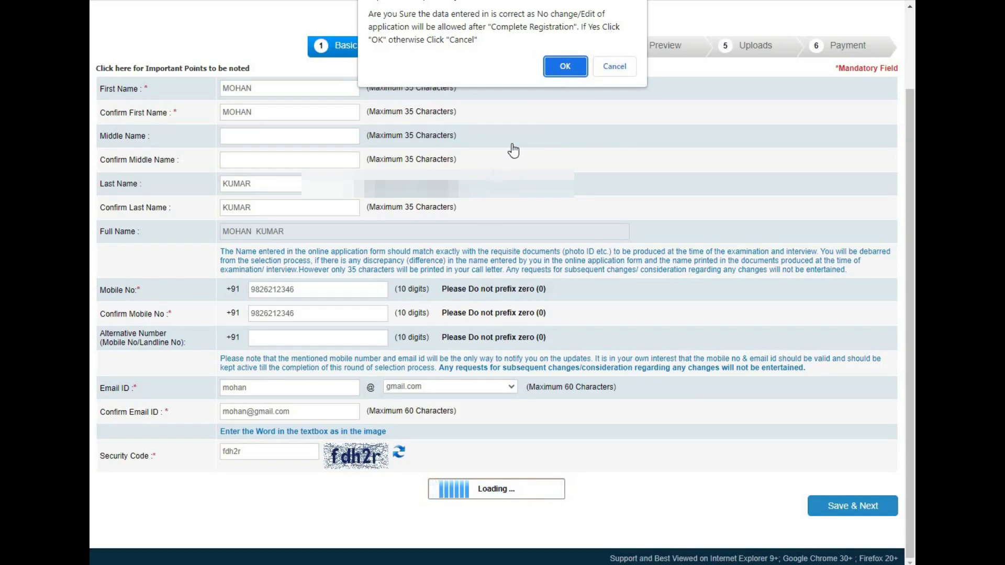
Step: Confirm the entered basic details are correct in the confirmation dialog
{"action": "left_click", "coordinate": [566, 66]}
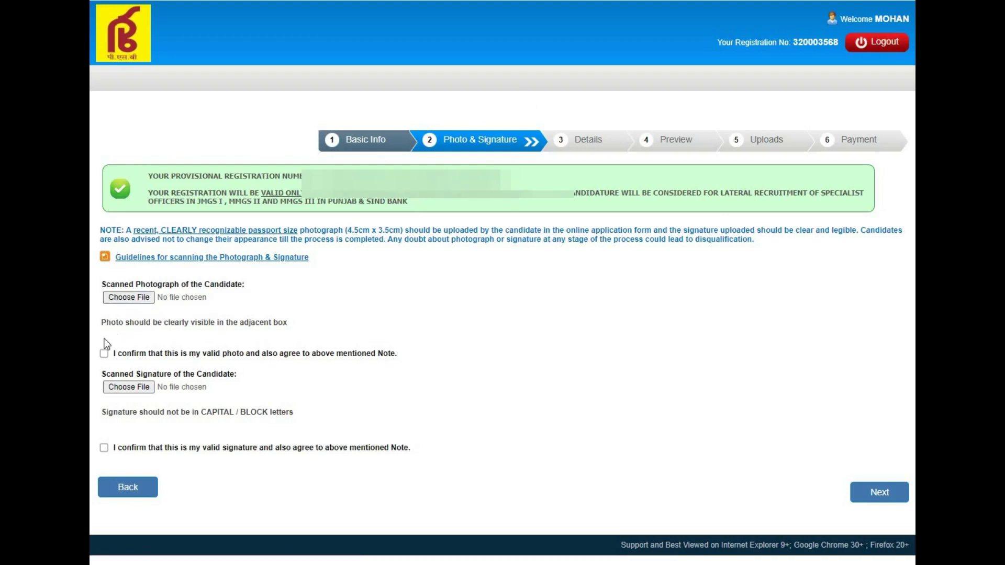
Step: Accept both the photo and signature declarations and proceed to the Details step
{"action": "left_click", "coordinate": [104, 354]}
{"action": "left_click", "coordinate": [104, 448]}
{"action": "left_click", "coordinate": [881, 500]}
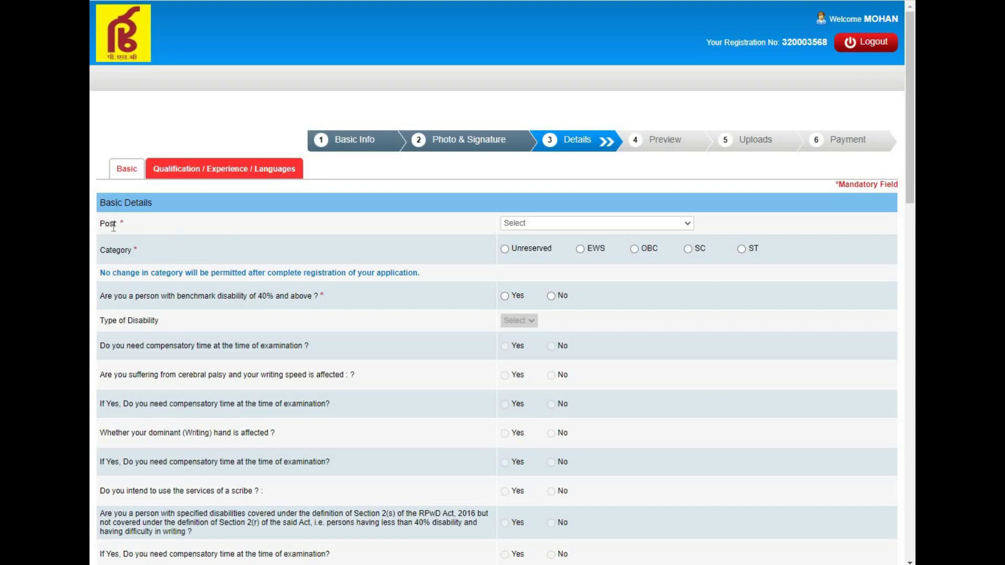
Step: Choose post IT Officer in JMGS I, Unreserved category, and No for benchmark disability
{"action": "left_click", "coordinate": [552, 226]}
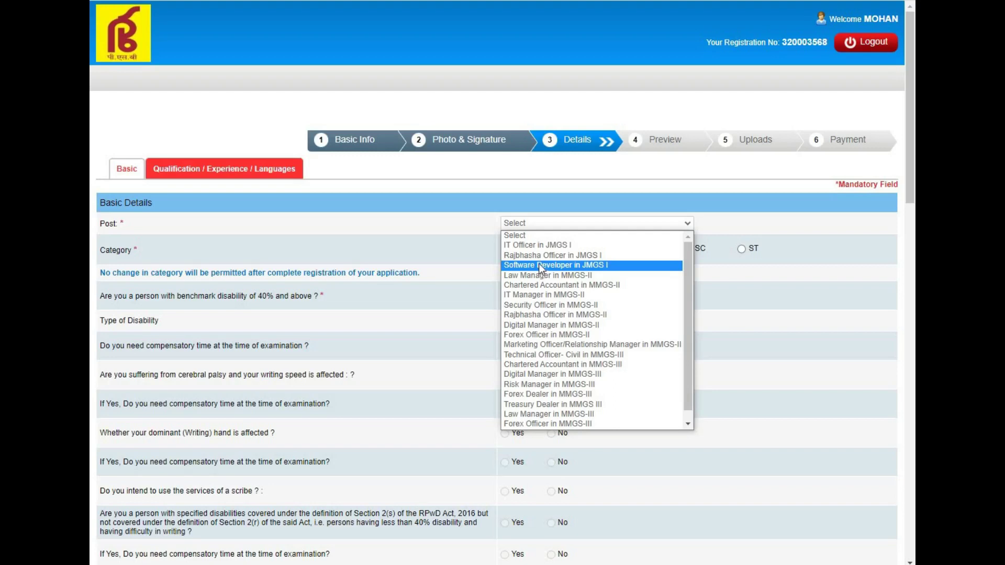
{"action": "left_click", "coordinate": [534, 245]}
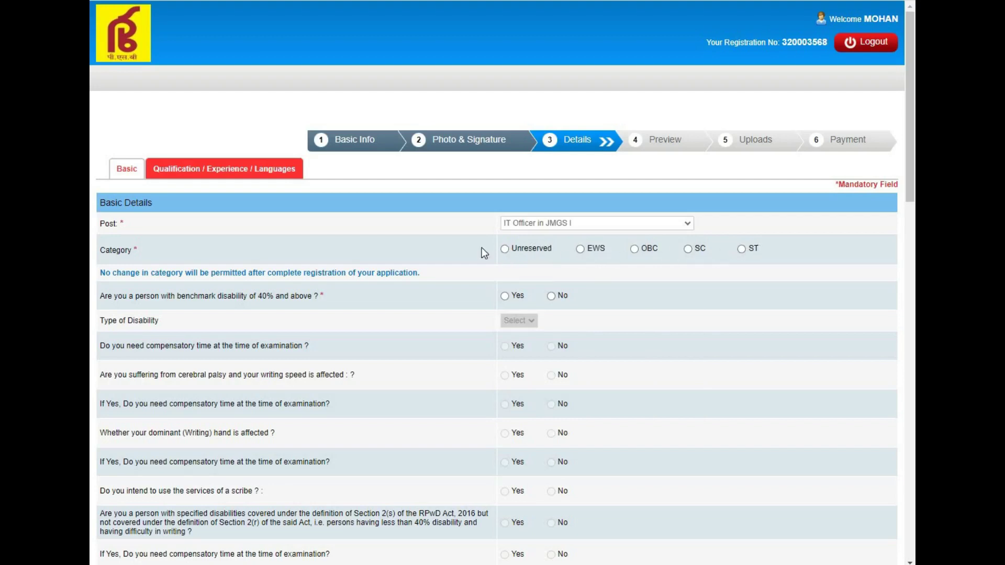
{"action": "left_click", "coordinate": [505, 250]}
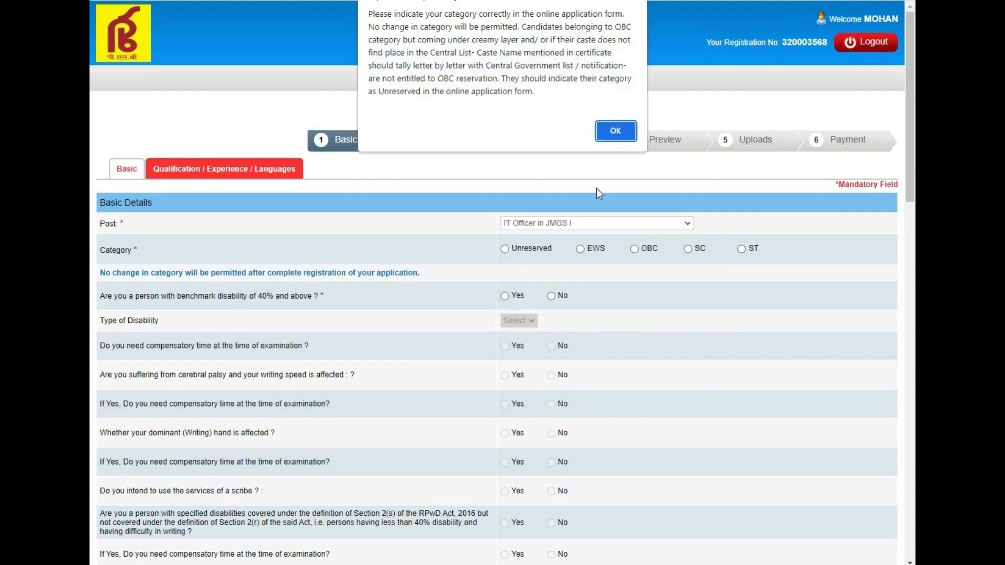
{"action": "left_click", "coordinate": [614, 128]}
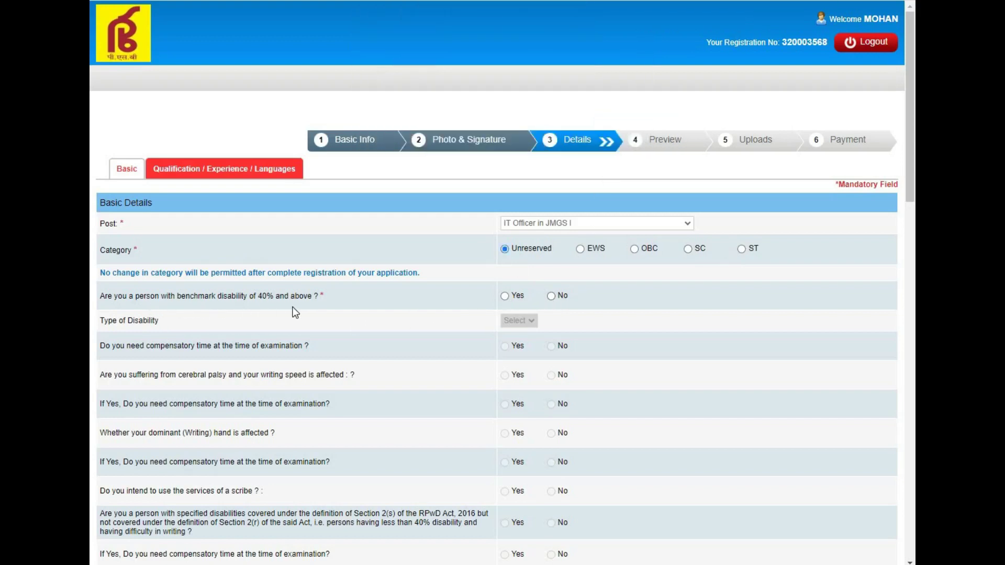
{"action": "left_click", "coordinate": [552, 296]}
Step: Answer No to ex-serviceman, choose Hindu religion, Indian nationality and Madhya Pradesh centre state
{"action": "scroll", "coordinate": [555, 195], "scroll_direction": "down", "scroll_amount": 7}
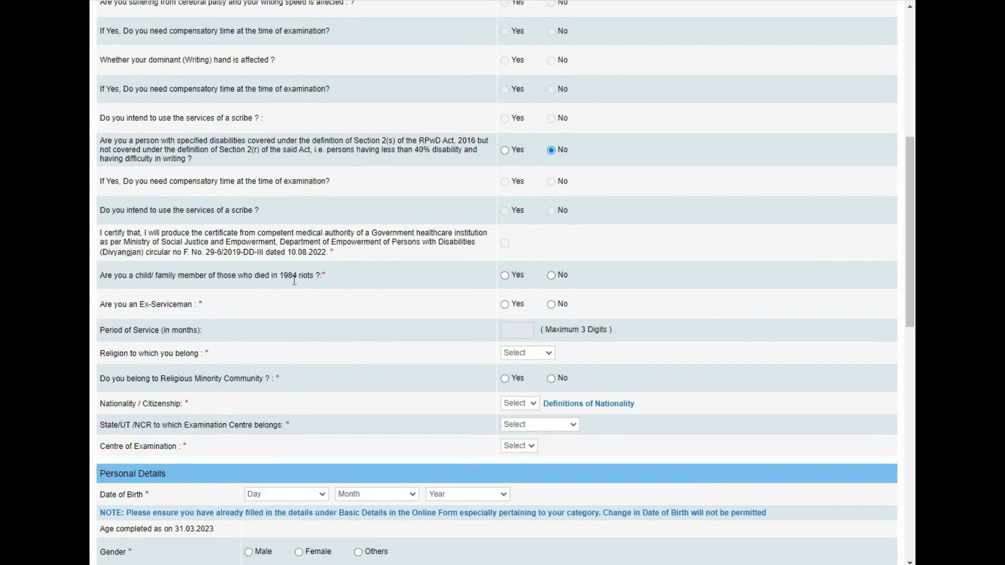
{"action": "left_click", "coordinate": [552, 306]}
{"action": "left_click", "coordinate": [529, 354]}
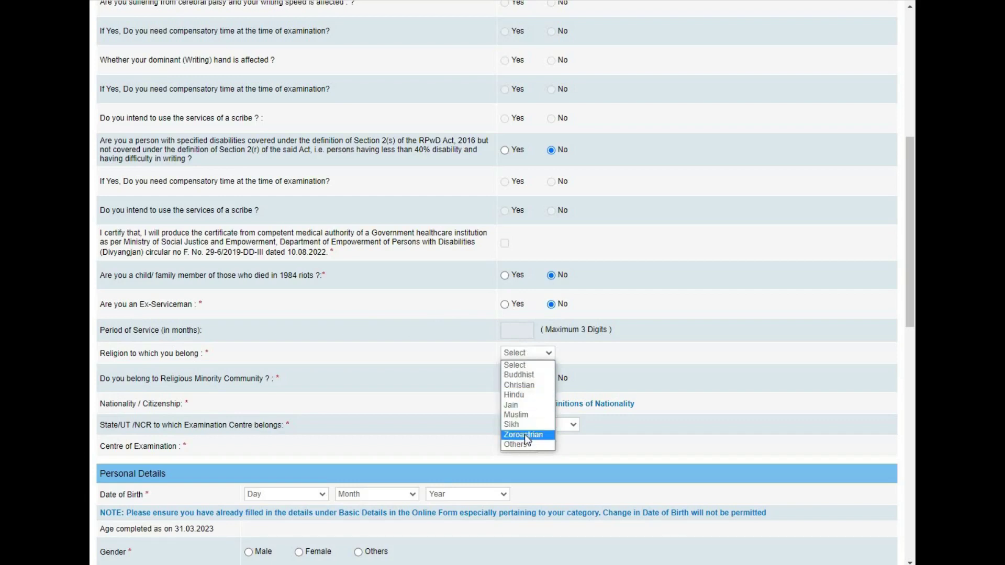
{"action": "left_click", "coordinate": [523, 395]}
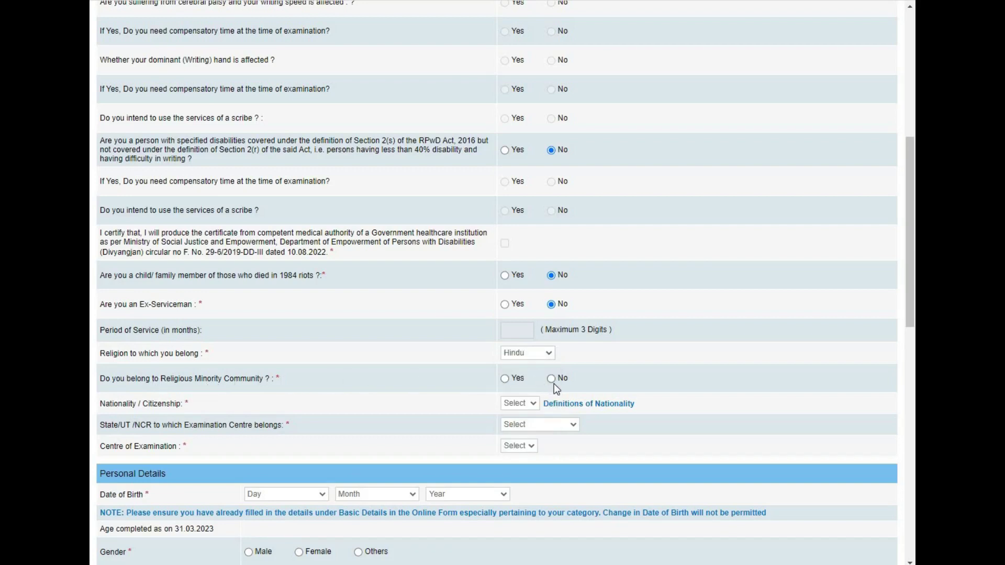
{"action": "left_click", "coordinate": [522, 407]}
{"action": "left_click", "coordinate": [523, 425]}
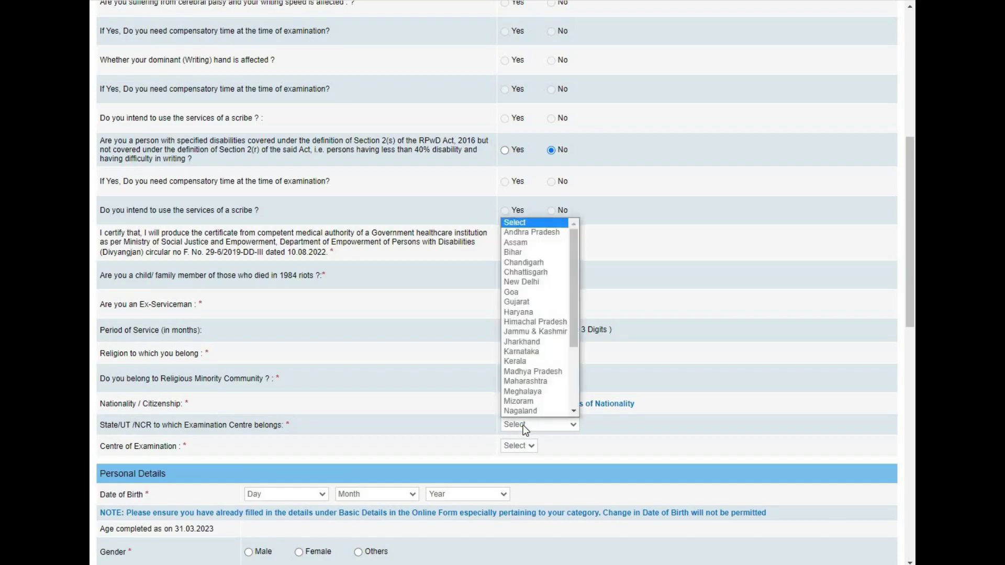
{"action": "left_click", "coordinate": [533, 361]}
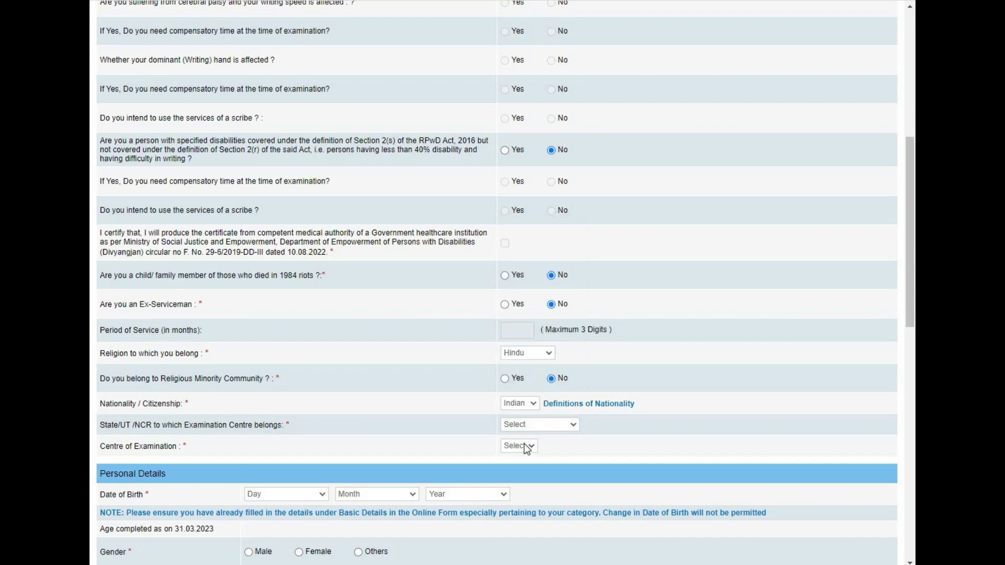
{"action": "left_click", "coordinate": [523, 445]}
Step: Set the candidate's gender to Male in Personal Details
{"action": "left_click", "coordinate": [503, 496]}
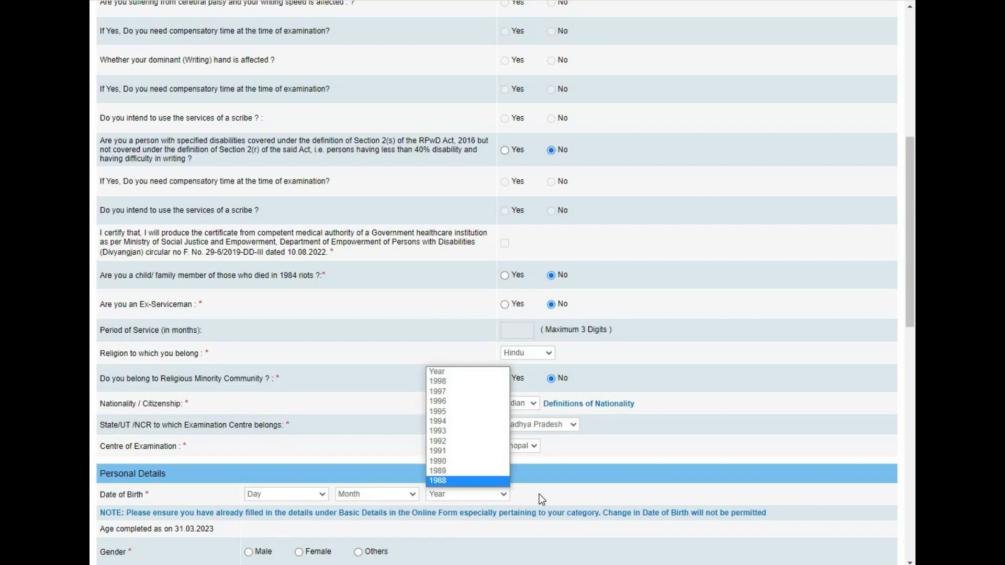
{"action": "left_click", "coordinate": [486, 529]}
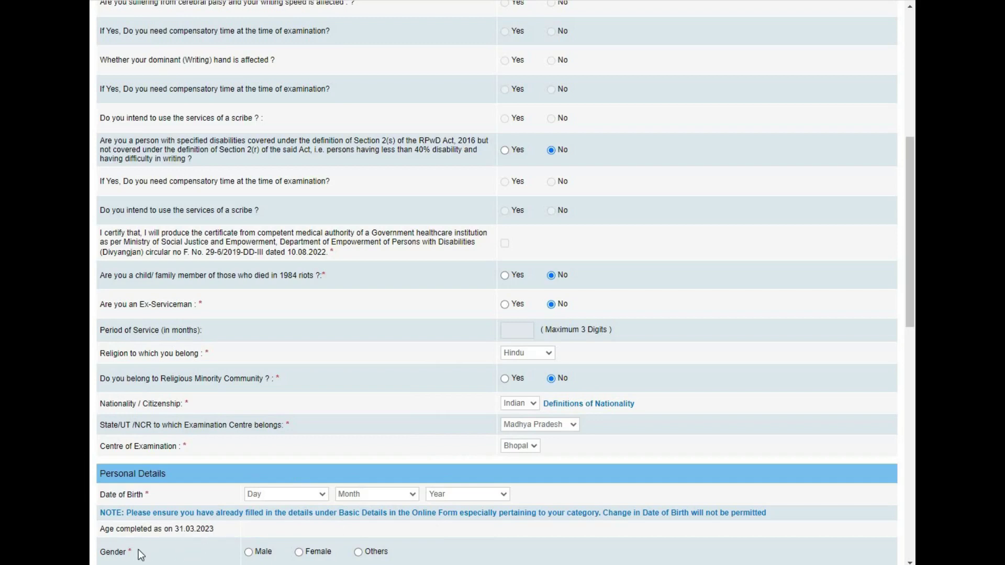
{"action": "left_click", "coordinate": [248, 553]}
Step: Mark the applicant Unmarried and enter the father's and mother's names
{"action": "left_click_drag", "start_coordinate": [914, 231], "coordinate": [915, 388]}
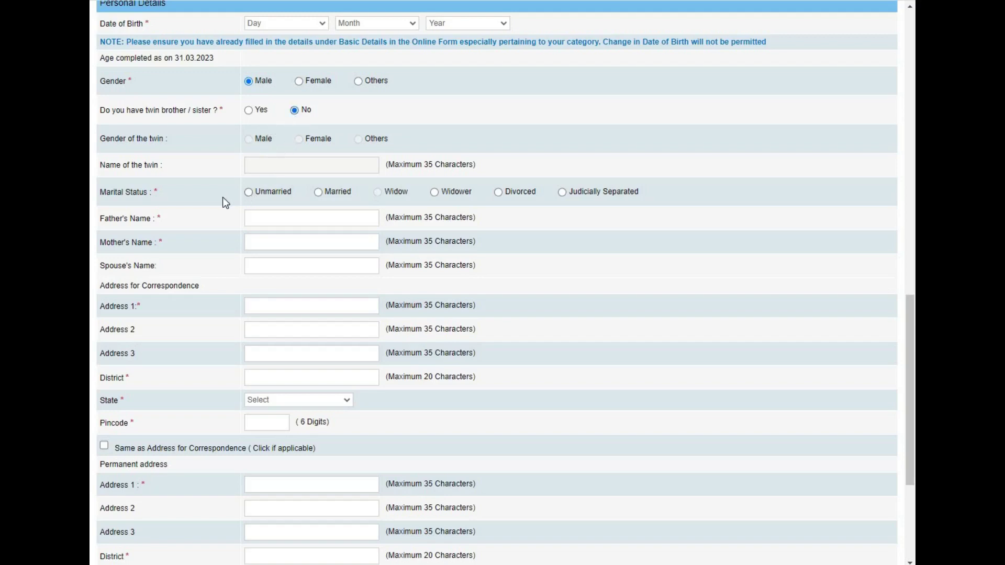
{"action": "left_click", "coordinate": [249, 193]}
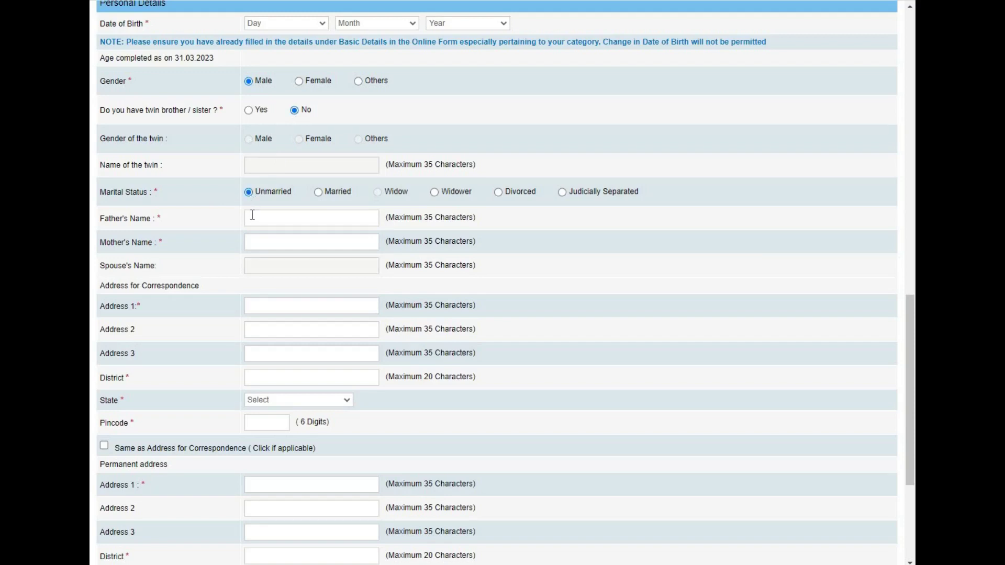
{"action": "left_click", "coordinate": [260, 221]}
{"action": "type", "text": "ANIL"}
{"action": "key", "text": "Tab"}
{"action": "type", "text": "REENU"}
Step: Enter the correspondence address line, district and pincode, and copy it as the permanent address
{"action": "left_click", "coordinate": [282, 311]}
{"action": "left_click", "coordinate": [255, 376]}
{"action": "type", "text": "Gwa"}
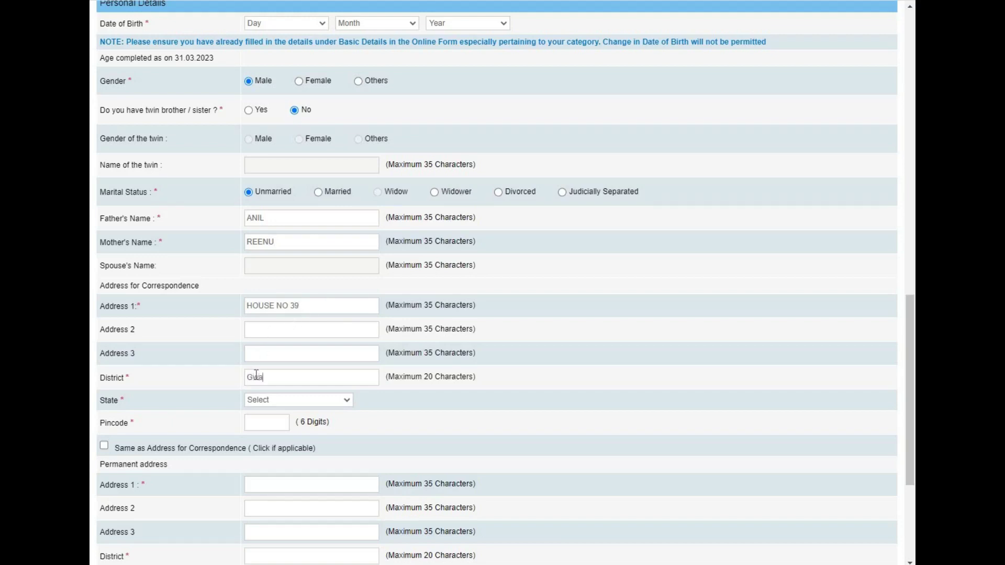
{"action": "type", "text": "lior"}
{"action": "type", "text": "m"}
{"action": "type", "text": "47400"}
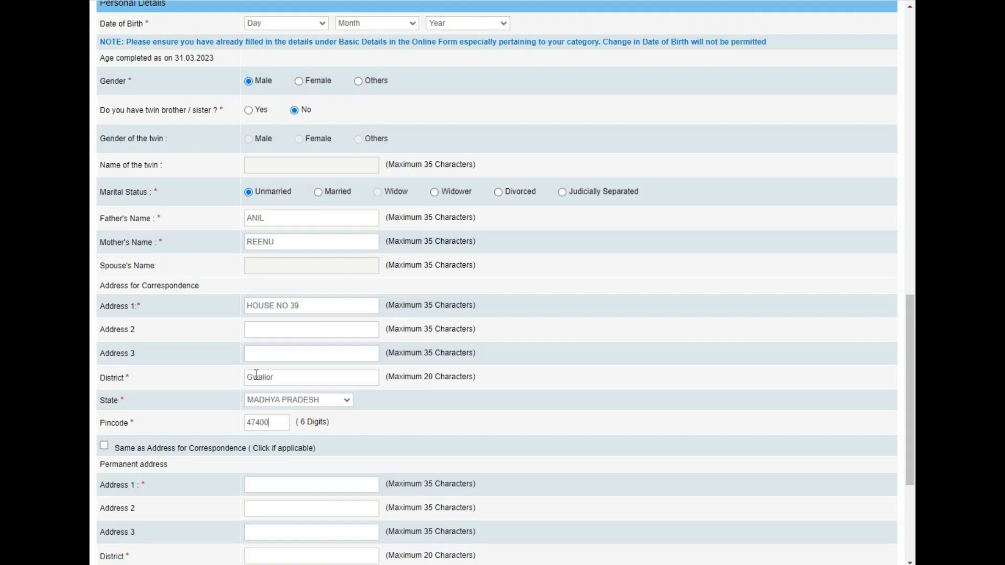
{"action": "type", "text": "1"}
{"action": "left_click", "coordinate": [104, 446]}
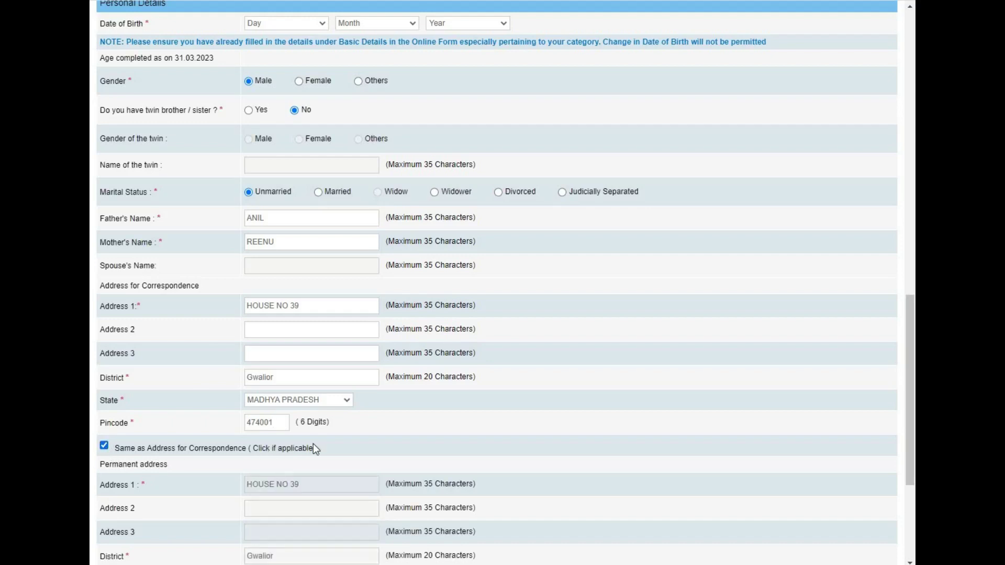
{"action": "left_click_drag", "start_coordinate": [910, 407], "coordinate": [911, 483]}
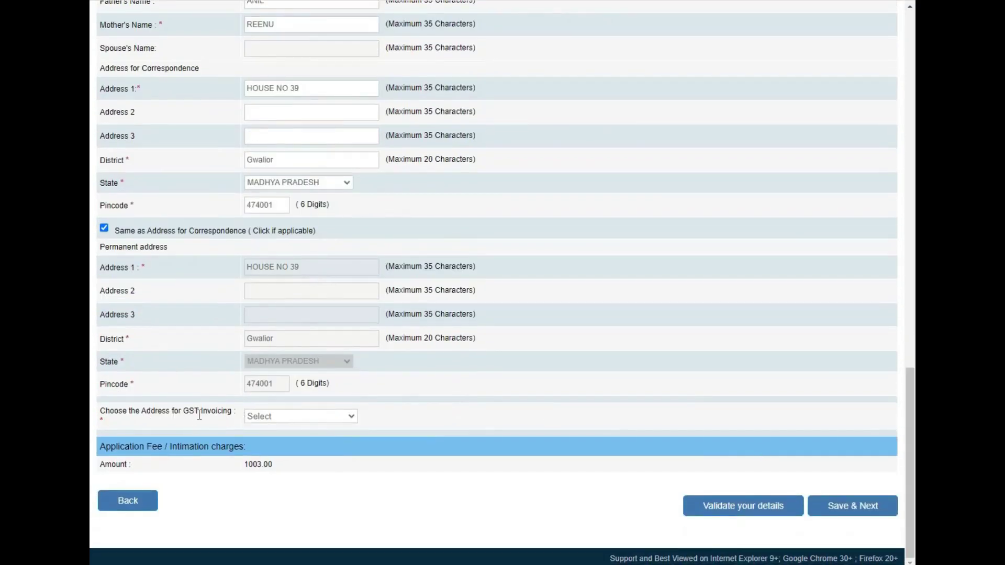
Step: Choose Permanent Address for GST invoicing, then validate and save the basic details
{"action": "left_click", "coordinate": [262, 417]}
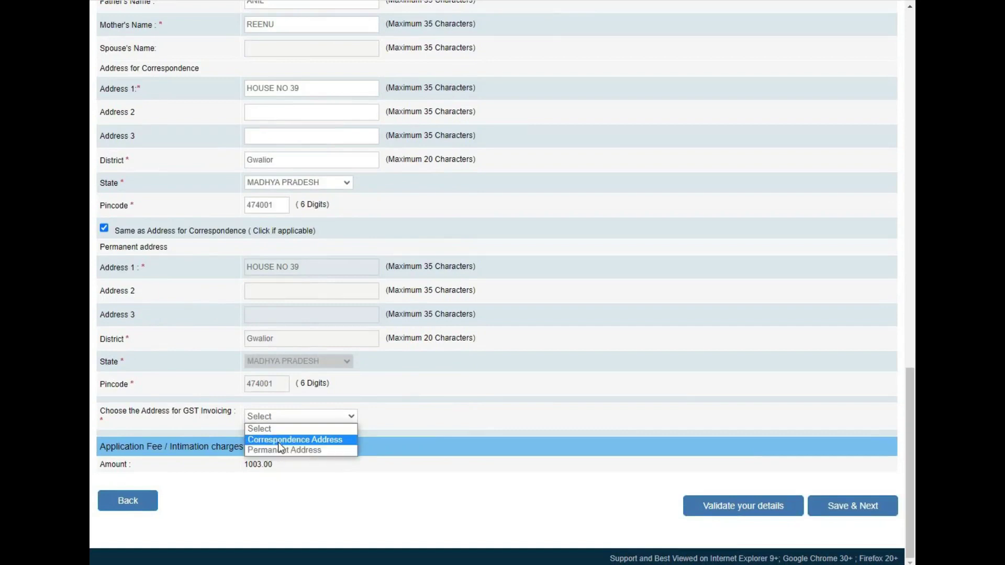
{"action": "left_click", "coordinate": [278, 452]}
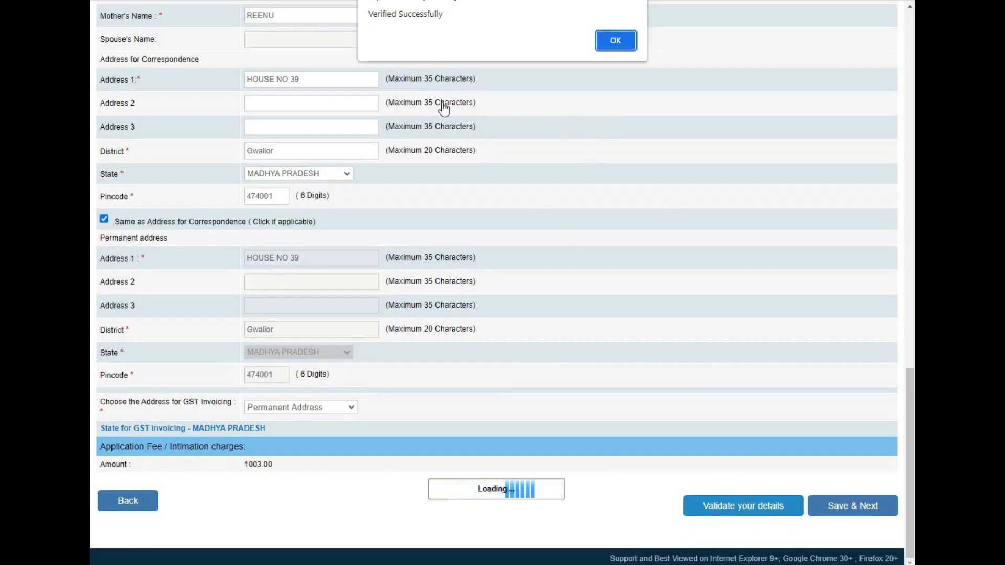
{"action": "left_click", "coordinate": [610, 44]}
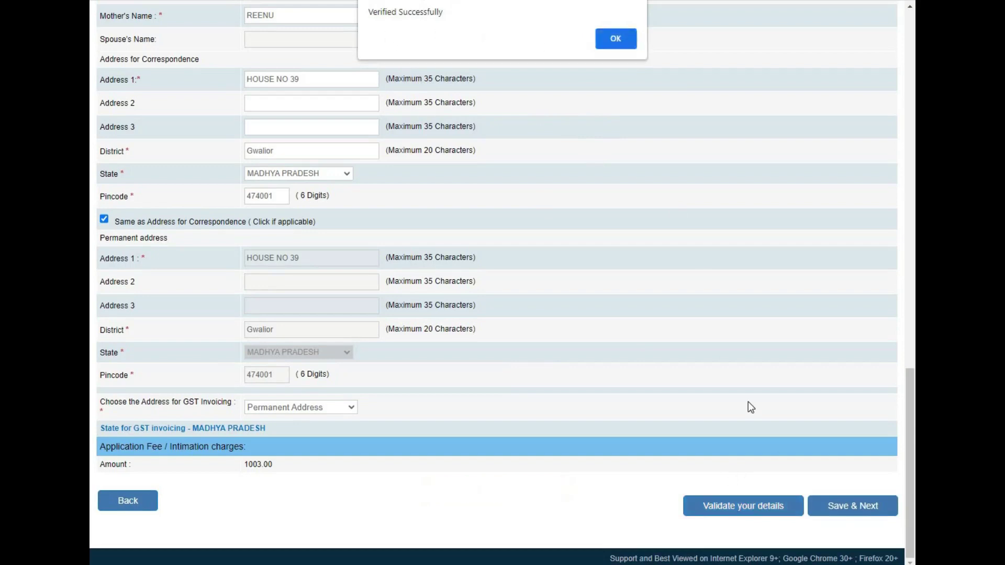
{"action": "left_click", "coordinate": [845, 509]}
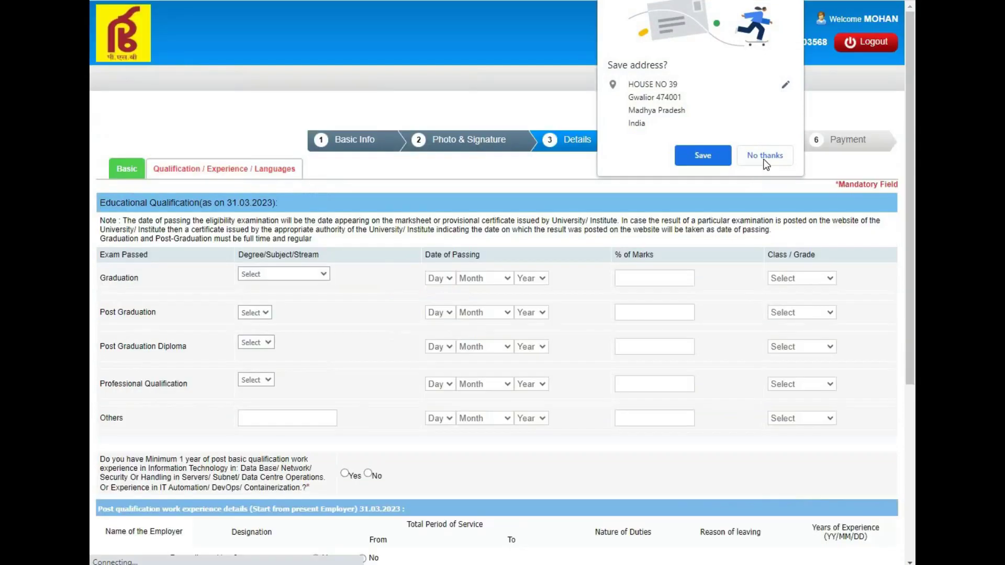
{"action": "left_click", "coordinate": [765, 155]}
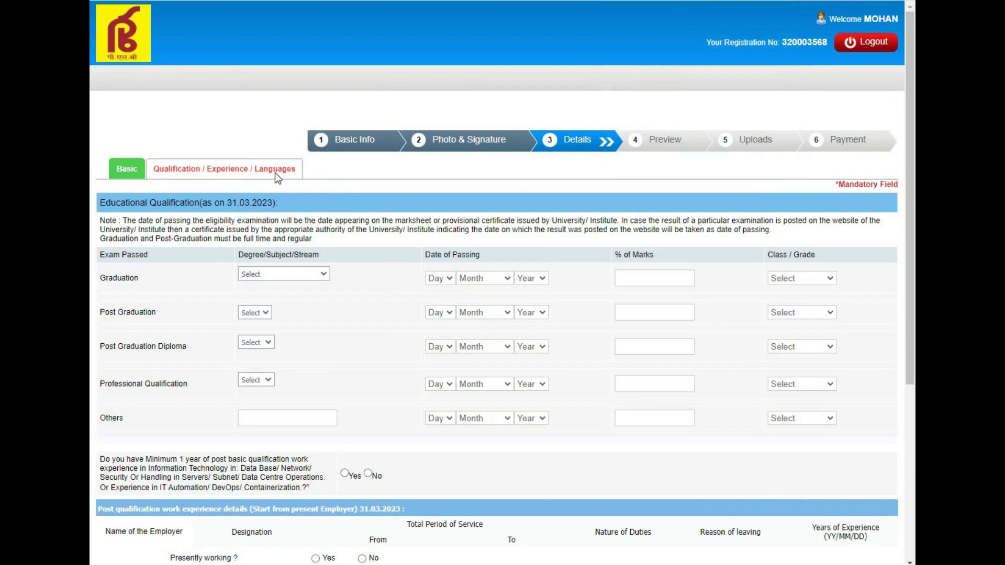
Step: Set graduation to B.E in Computer Science, passed on 01 June 2019
{"action": "left_click", "coordinate": [283, 275]}
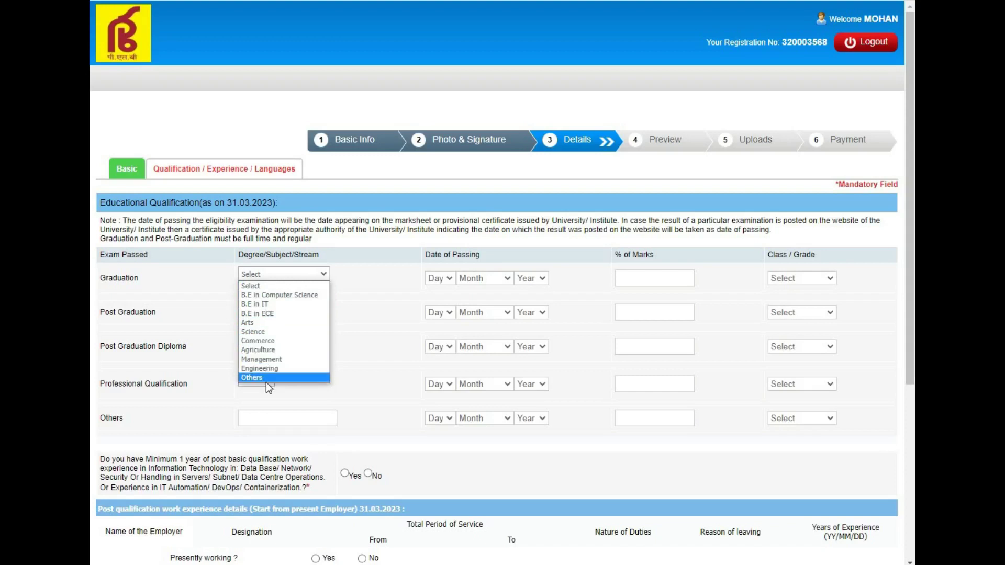
{"action": "left_click", "coordinate": [279, 296]}
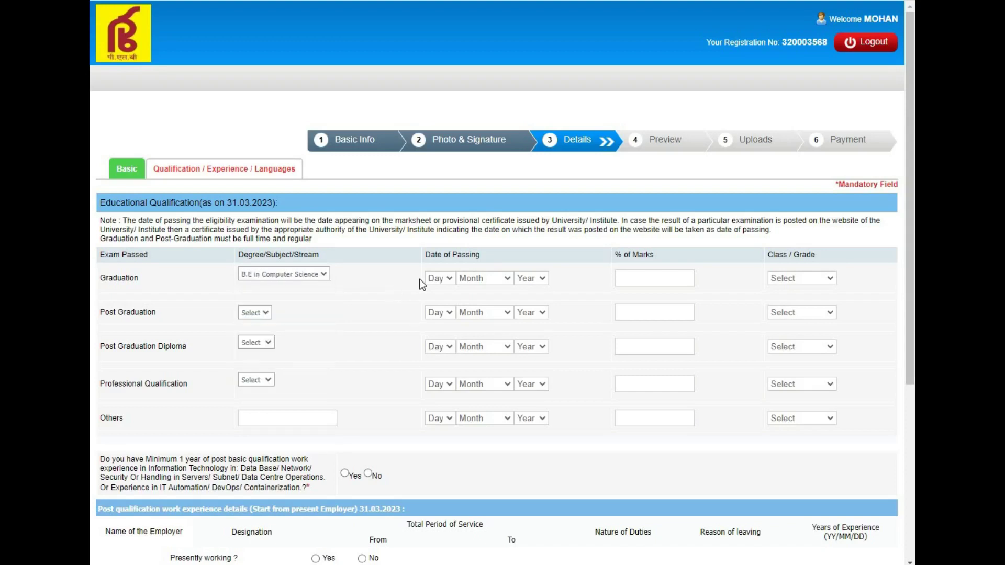
{"action": "left_click", "coordinate": [449, 278]}
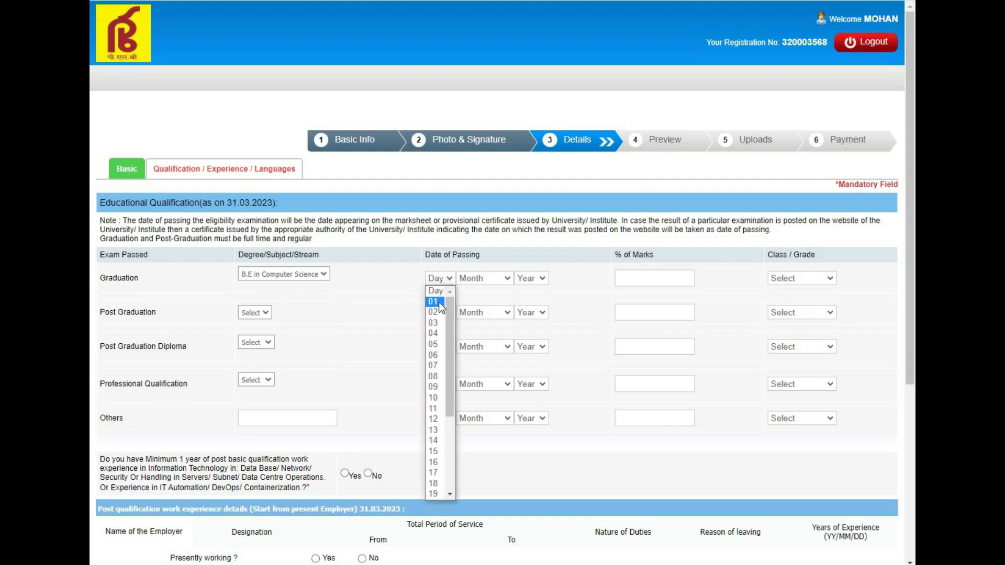
{"action": "left_click", "coordinate": [441, 301]}
{"action": "left_click", "coordinate": [498, 280]}
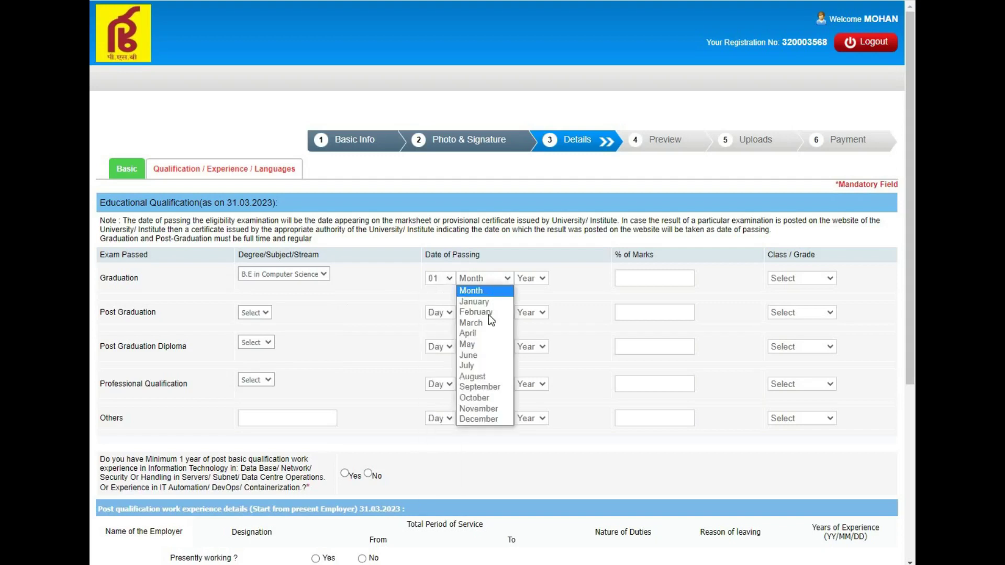
{"action": "left_click", "coordinate": [485, 356]}
{"action": "left_click", "coordinate": [533, 282]}
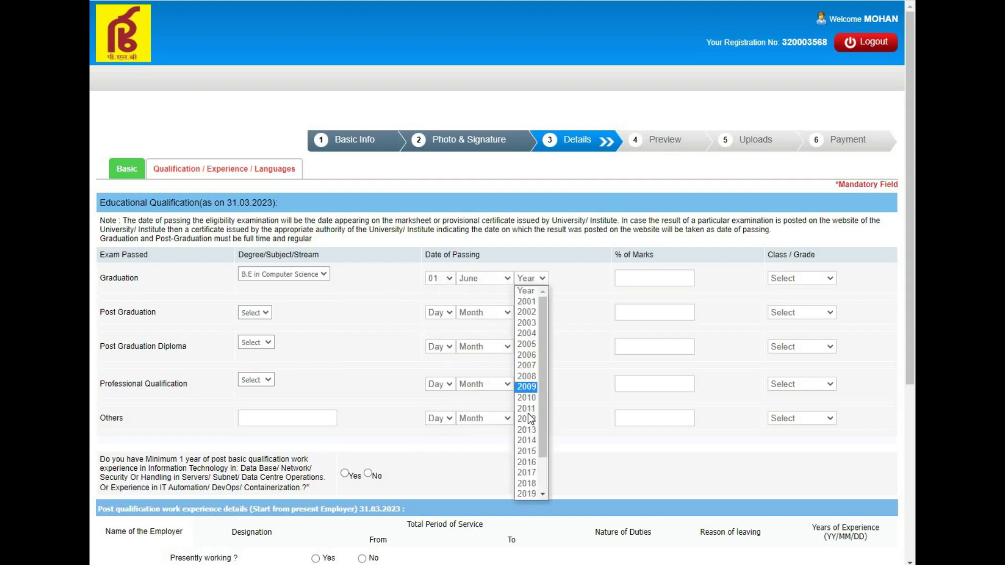
{"action": "left_click", "coordinate": [530, 492]}
Step: Enter 66% marks with First Class for graduation, and answer Yes to IT experience
{"action": "left_click", "coordinate": [643, 276]}
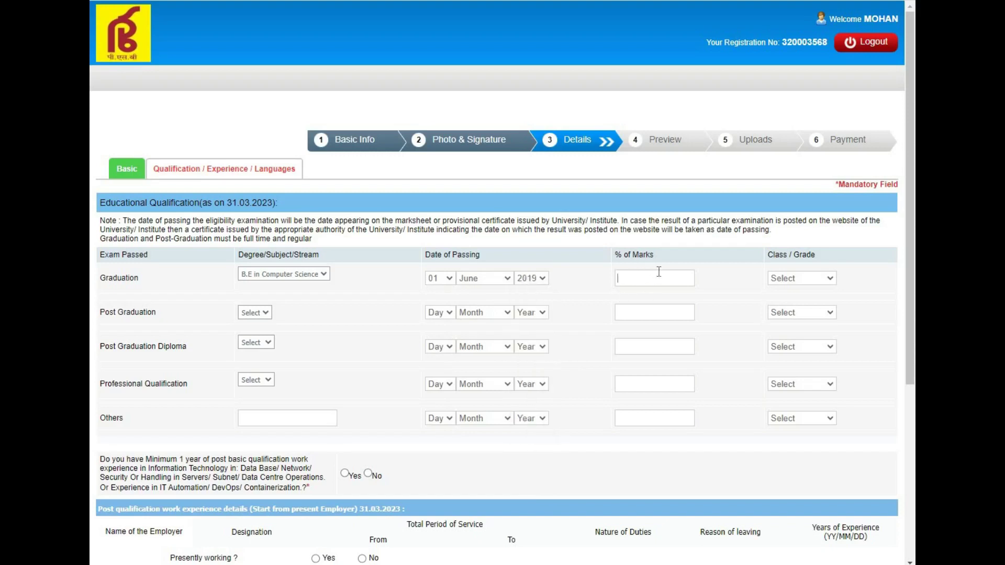
{"action": "type", "text": "66"}
{"action": "left_click", "coordinate": [796, 280]}
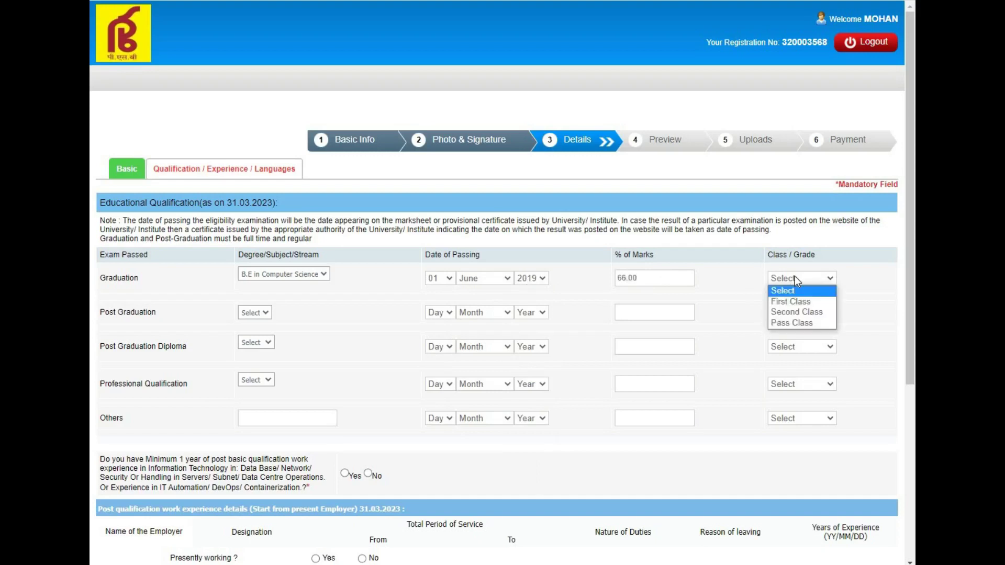
{"action": "left_click", "coordinate": [798, 302]}
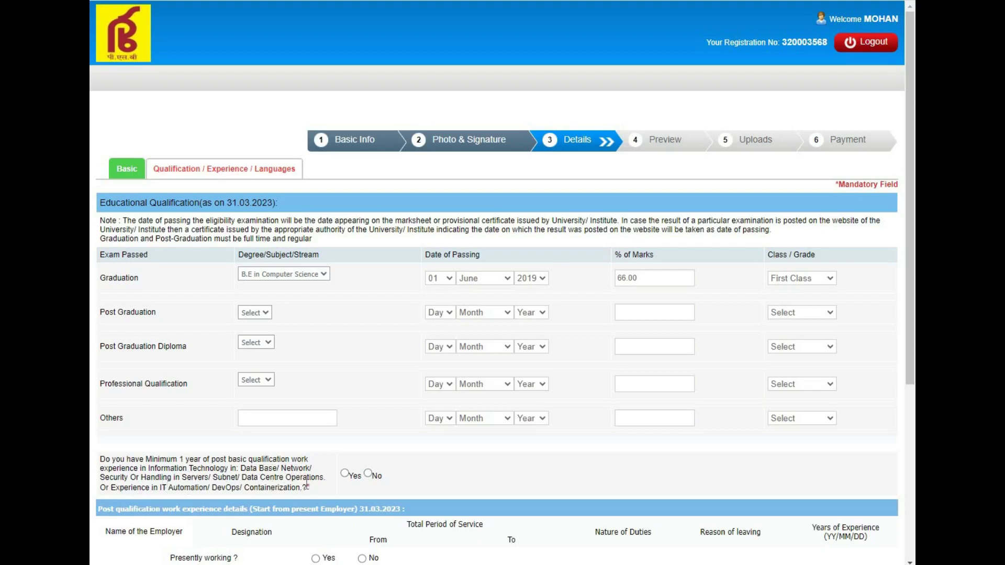
{"action": "left_click", "coordinate": [344, 475]}
Step: Switch to the recruitment notification PDF and scroll to the IT Officer eligibility table
{"action": "key", "text": "ctrl+Tab"}
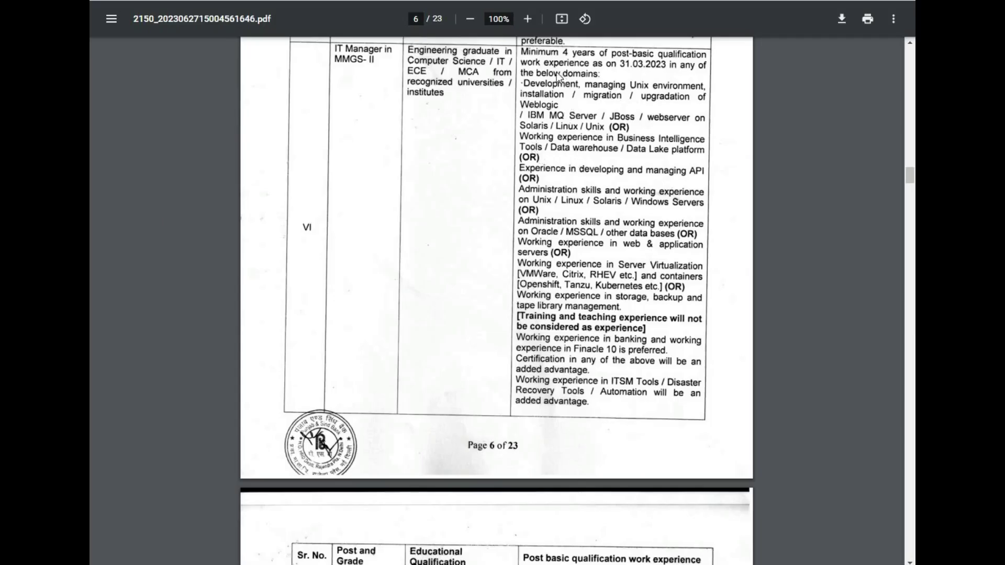
{"action": "left_click_drag", "start_coordinate": [907, 176], "coordinate": [907, 130]}
{"action": "scroll", "coordinate": [909, 140], "scroll_direction": "down", "scroll_amount": 8}
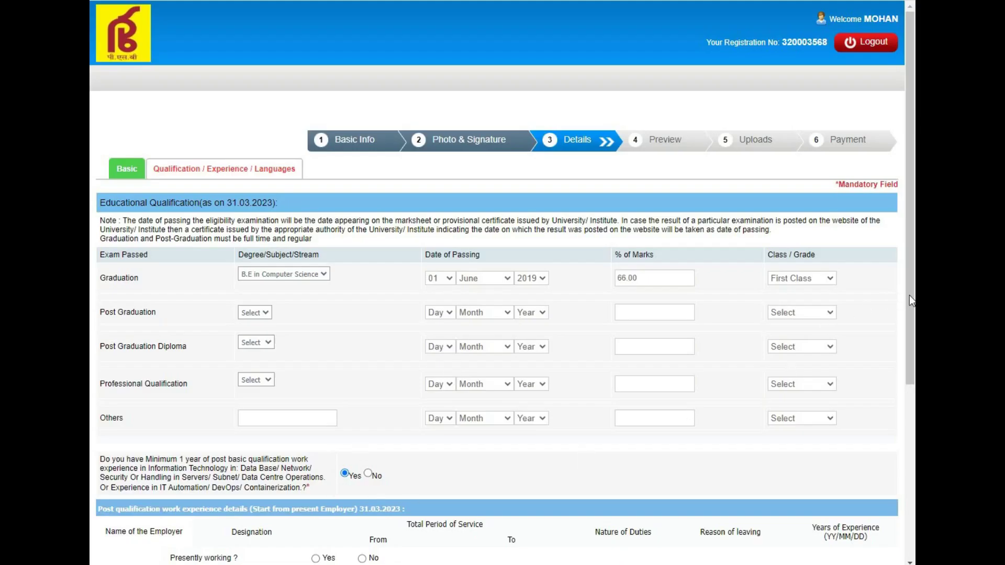
{"action": "scroll", "coordinate": [376, 345], "scroll_direction": "down", "scroll_amount": 5}
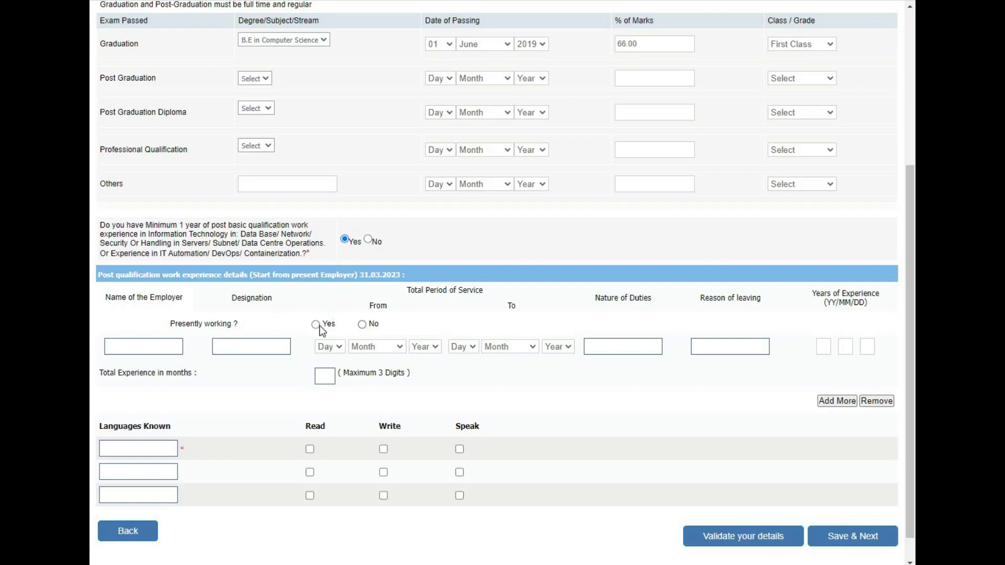
Step: Mark not presently working and enter employer AXIS BANK with designation EXECUTIVE
{"action": "left_click", "coordinate": [364, 326]}
{"action": "left_click", "coordinate": [126, 345]}
{"action": "type", "text": "AXIS BANK"}
{"action": "key", "text": "Tab"}
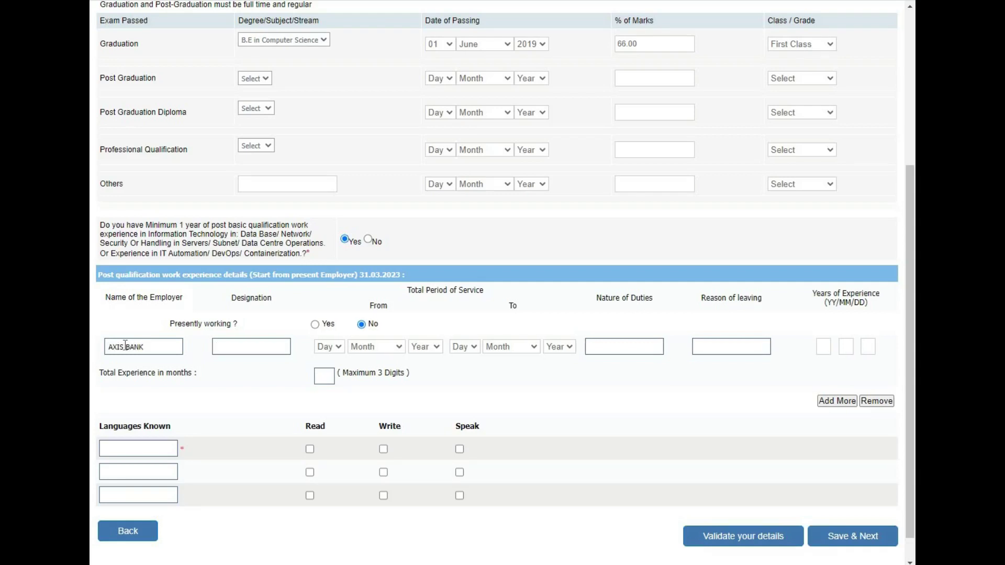
{"action": "type", "text": "EXECU"}
{"action": "type", "text": "TIVE"}
Step: Set service from 01 January 2020 to 01 February 2021, with duties CLERK WORK
{"action": "left_click", "coordinate": [340, 347]}
{"action": "left_click", "coordinate": [337, 364]}
{"action": "left_click", "coordinate": [390, 347]}
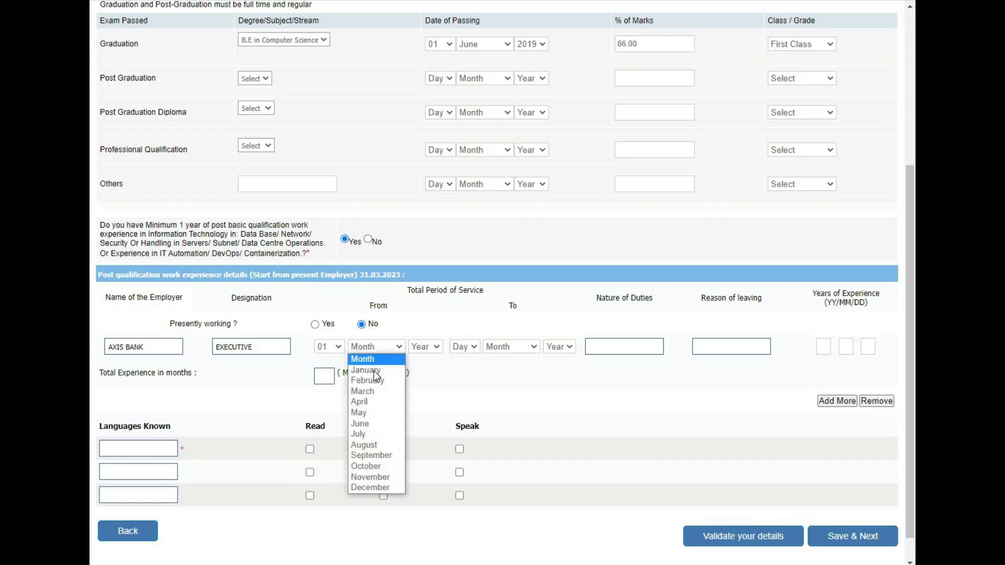
{"action": "left_click", "coordinate": [401, 371]}
{"action": "left_click", "coordinate": [436, 346]}
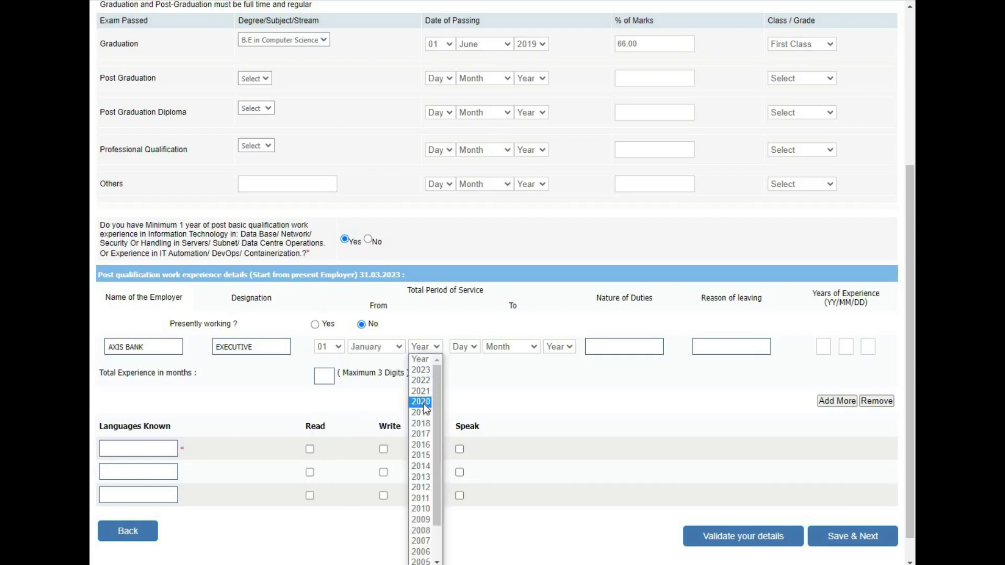
{"action": "left_click", "coordinate": [421, 401]}
{"action": "left_click", "coordinate": [474, 347]}
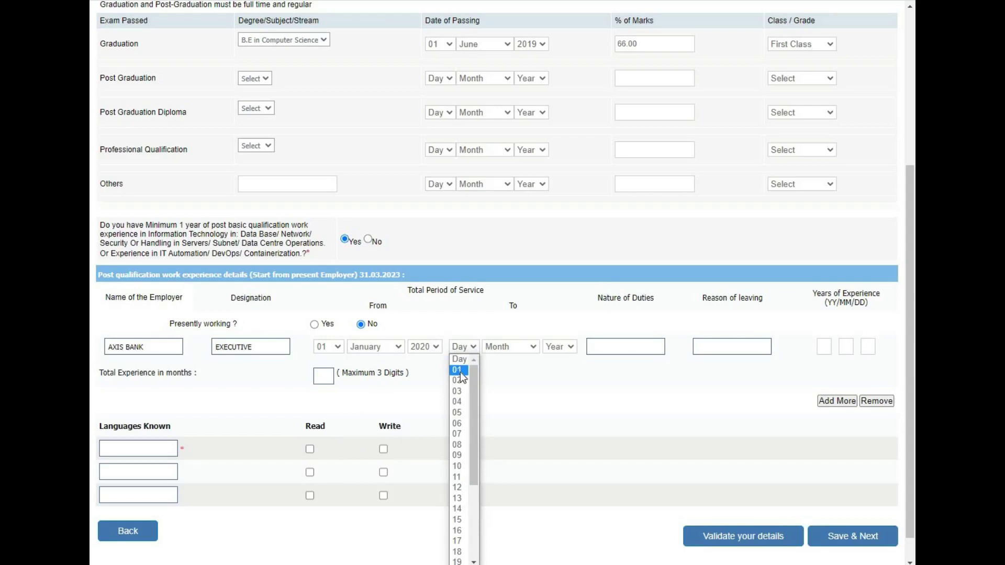
{"action": "left_click", "coordinate": [460, 373]}
{"action": "left_click", "coordinate": [520, 344]}
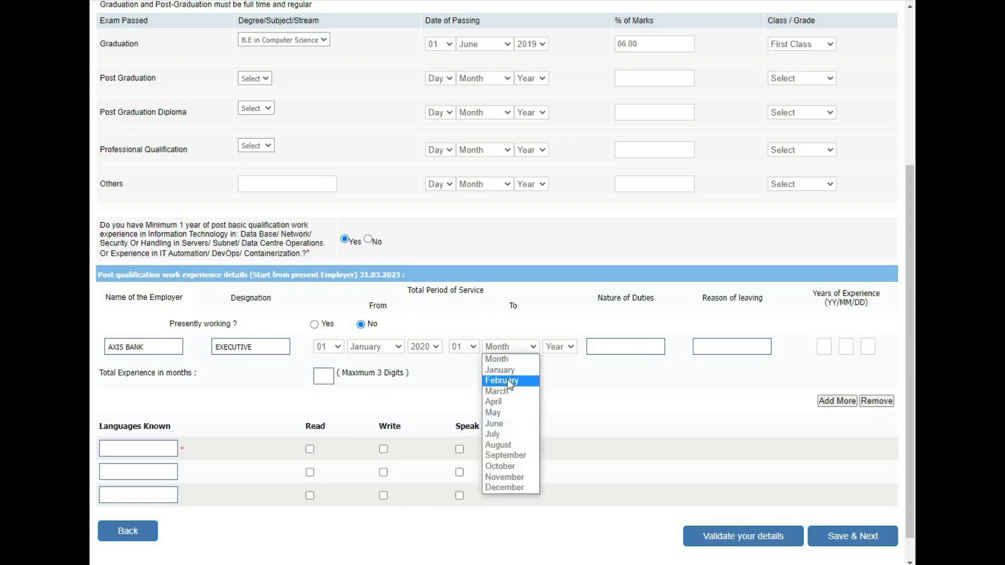
{"action": "left_click", "coordinate": [507, 379]}
{"action": "left_click", "coordinate": [570, 348]}
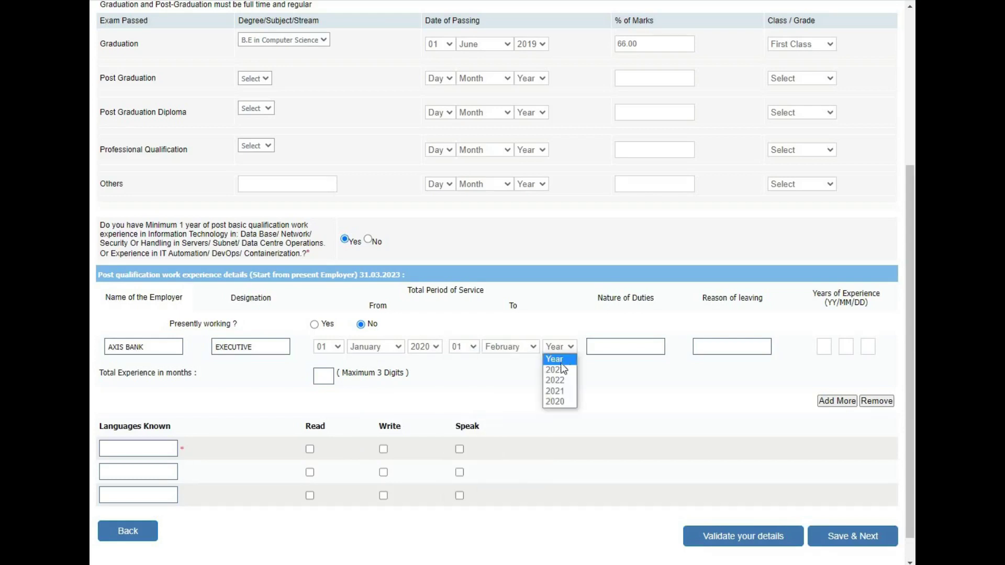
{"action": "left_click", "coordinate": [563, 391]}
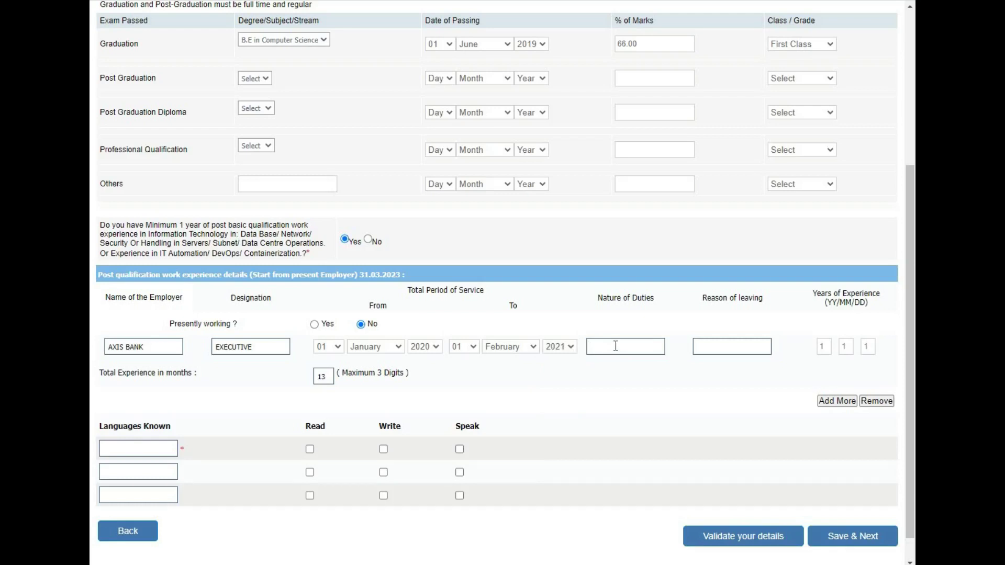
{"action": "type", "text": "d"}
{"action": "type", "text": "LERK"}
{"action": "type", "text": " WORK"}
Step: Give GOVT JOB as the reason for leaving and add HINDI as written and spoken
{"action": "left_click", "coordinate": [723, 351]}
{"action": "type", "text": "GOVT"}
{"action": "type", "text": " J"}
{"action": "type", "text": "OB"}
{"action": "type", "text": "HINDI"}
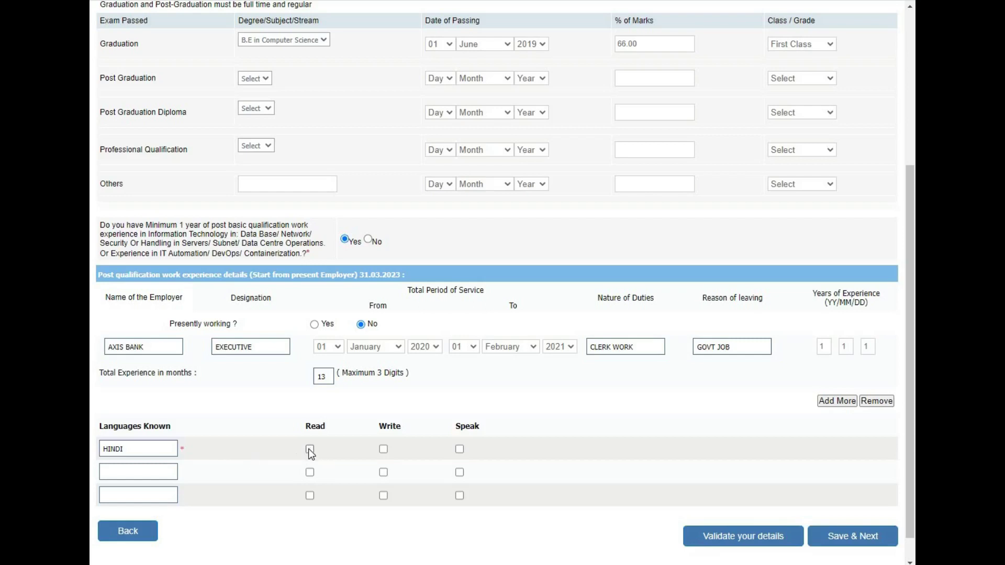
{"action": "left_click", "coordinate": [384, 449]}
{"action": "left_click", "coordinate": [460, 449]}
Step: Add ENGLISH as a second known language, ticked for reading and speaking
{"action": "left_click", "coordinate": [141, 470]}
{"action": "type", "text": "ENGLISH"}
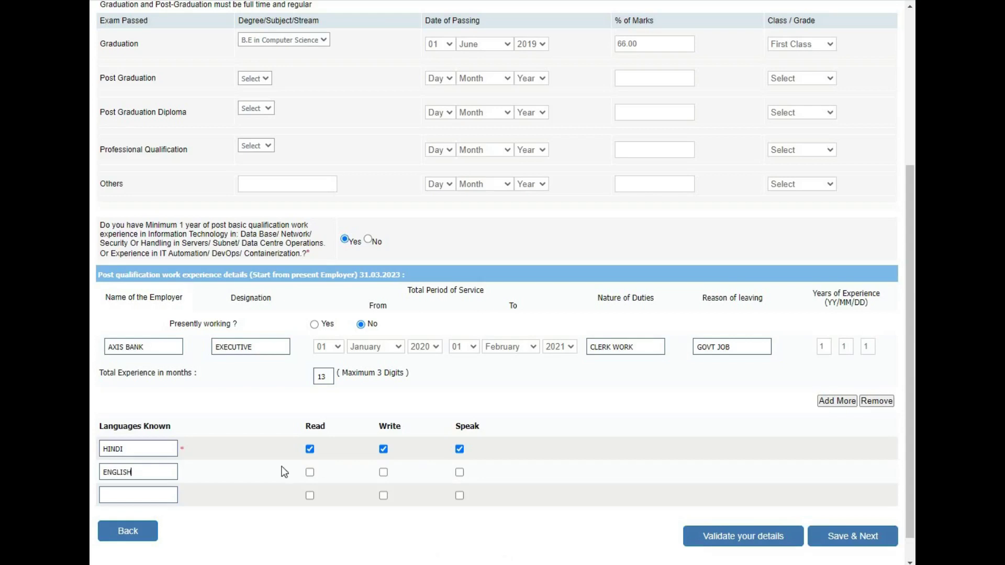
{"action": "left_click", "coordinate": [310, 472]}
{"action": "left_click", "coordinate": [460, 472]}
Step: Validate the qualification details, acknowledge Verified Successfully, and save to reach the preview
{"action": "left_click", "coordinate": [762, 543]}
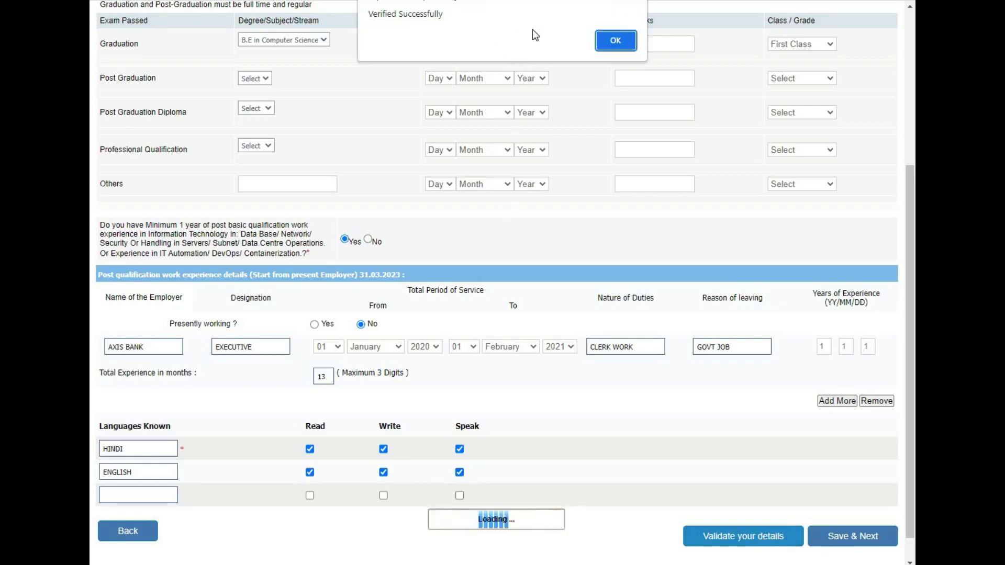
{"action": "left_click", "coordinate": [616, 40]}
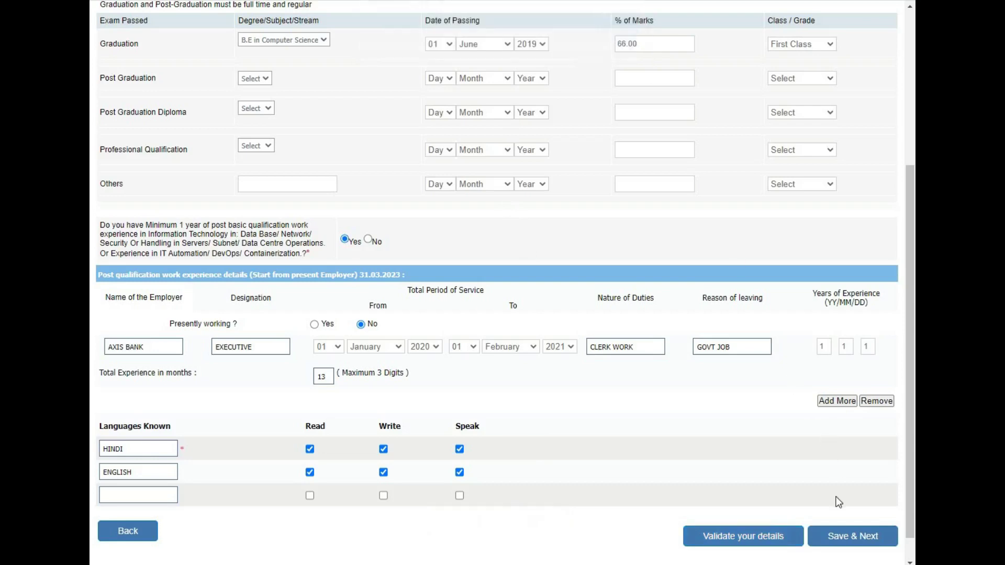
{"action": "left_click", "coordinate": [845, 542]}
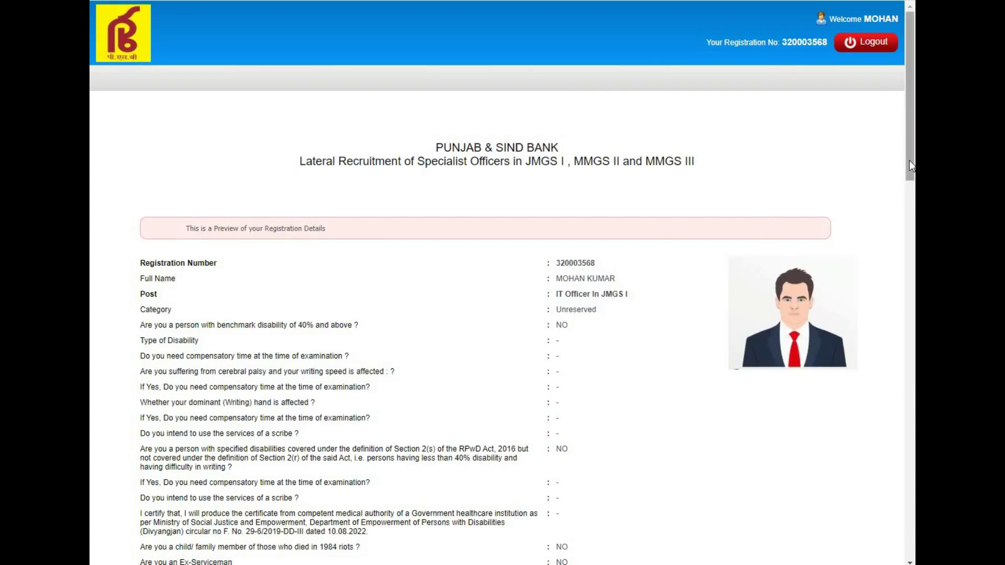
Step: Scroll to the end of the registration preview and tick I Agree on the declaration
{"action": "left_click_drag", "start_coordinate": [909, 160], "coordinate": [908, 547]}
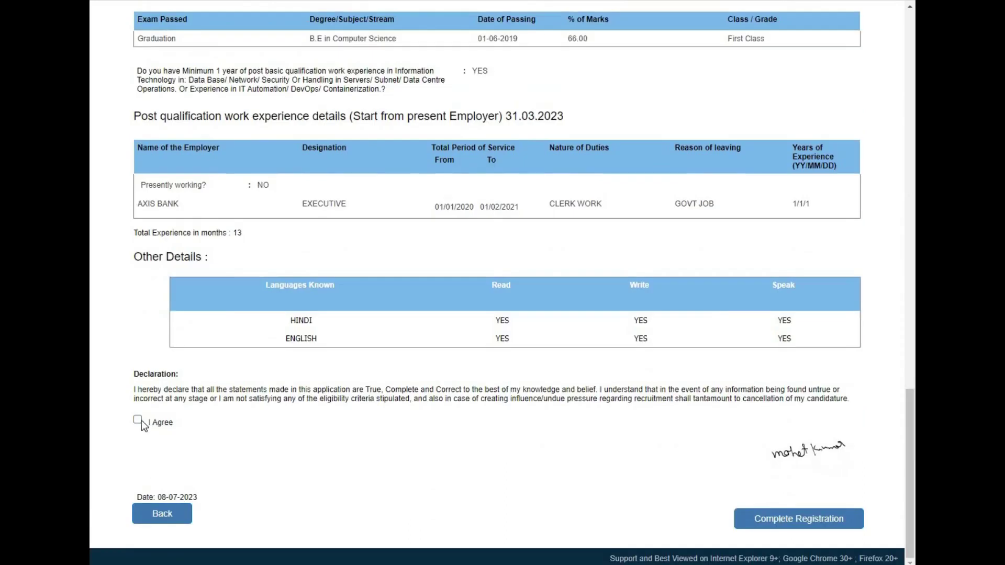
{"action": "left_click", "coordinate": [137, 420]}
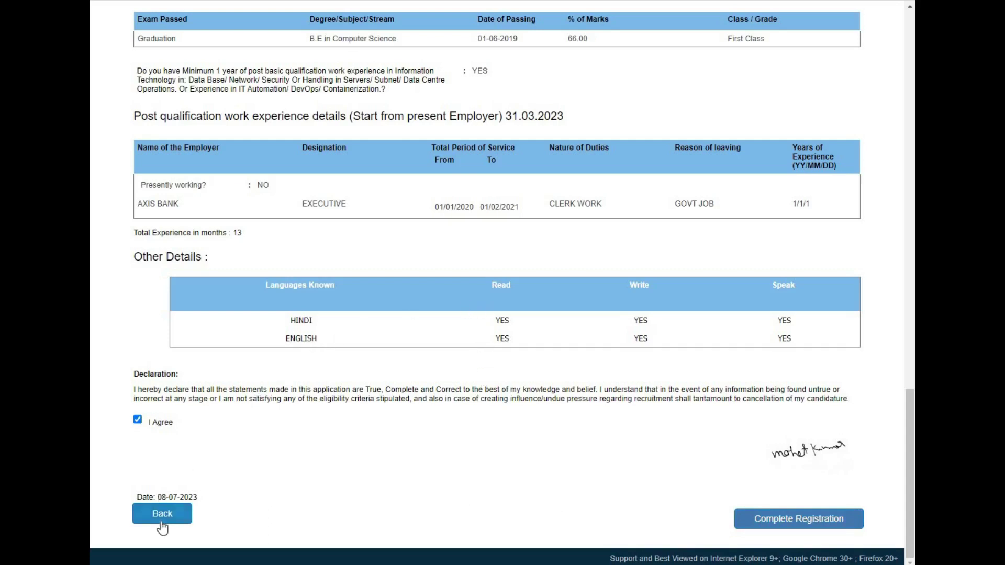
Step: Complete the registration, accepting both warnings that the data becomes unchangeable
{"action": "left_click", "coordinate": [781, 525]}
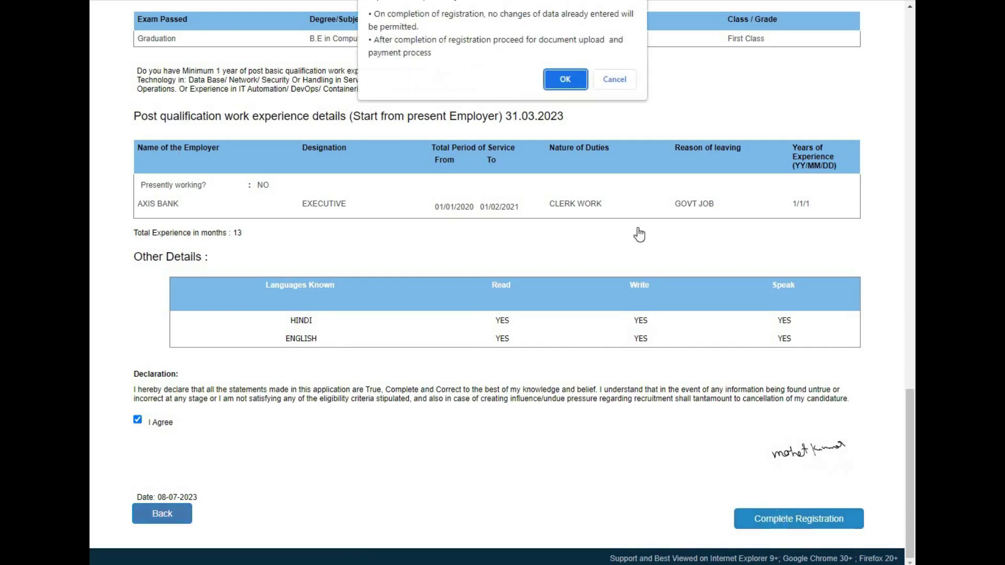
{"action": "left_click", "coordinate": [565, 80]}
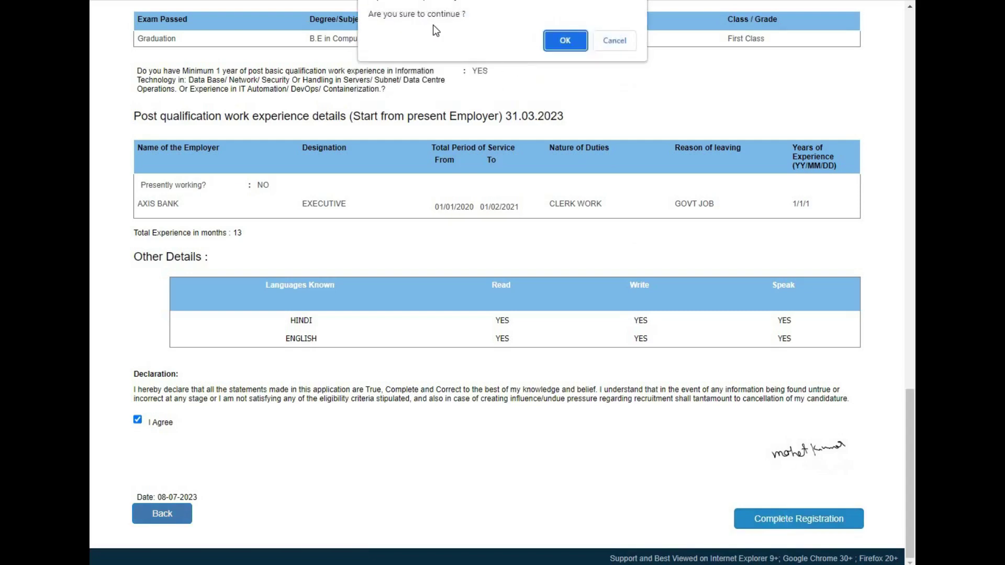
{"action": "left_click", "coordinate": [561, 41]}
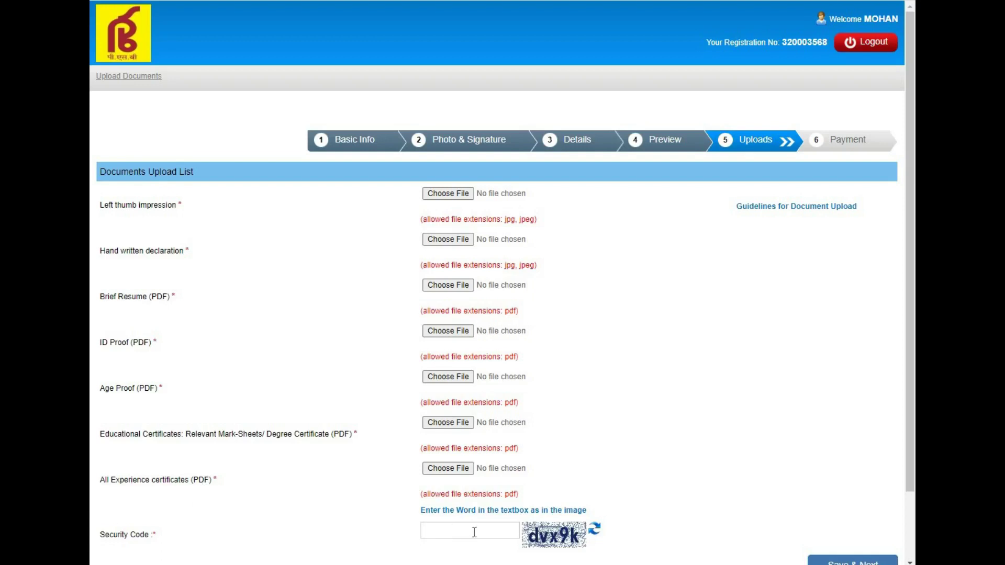
Step: Leave the Uploads page with Save & Next to reach the 1003.00 payment page
{"action": "scroll", "coordinate": [908, 513], "scroll_direction": "down", "scroll_amount": 1}
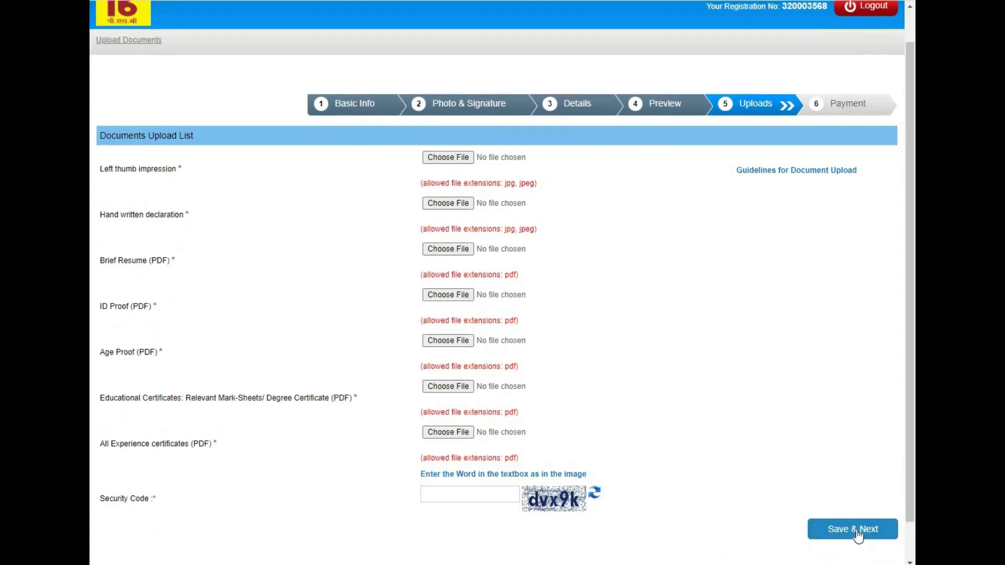
{"action": "left_click", "coordinate": [857, 533]}
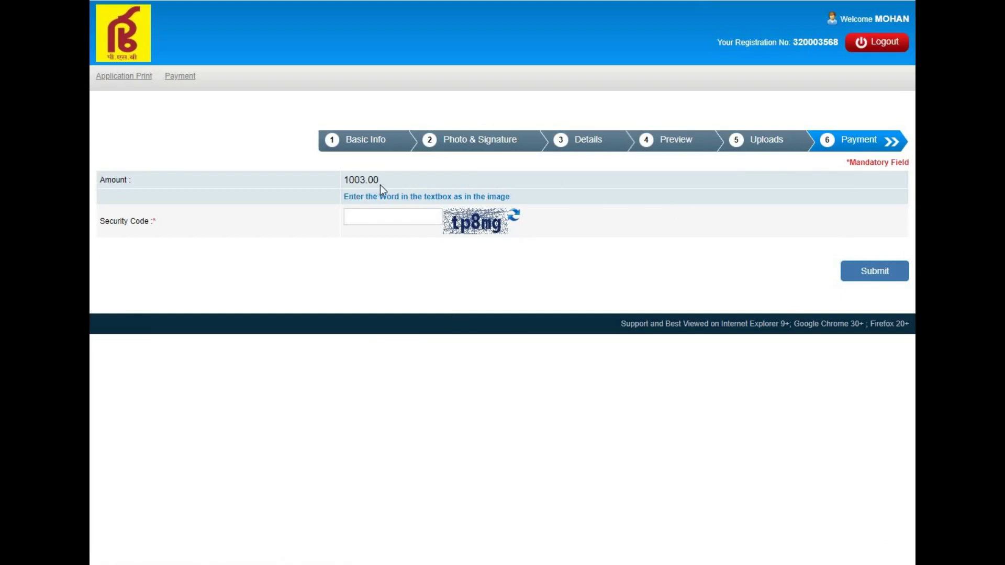
Step: Enter the captcha in Security Code, submit the payment step and confirm the dialog
{"action": "left_click", "coordinate": [378, 217]}
{"action": "type", "text": "tp8mg"}
{"action": "left_click", "coordinate": [870, 276]}
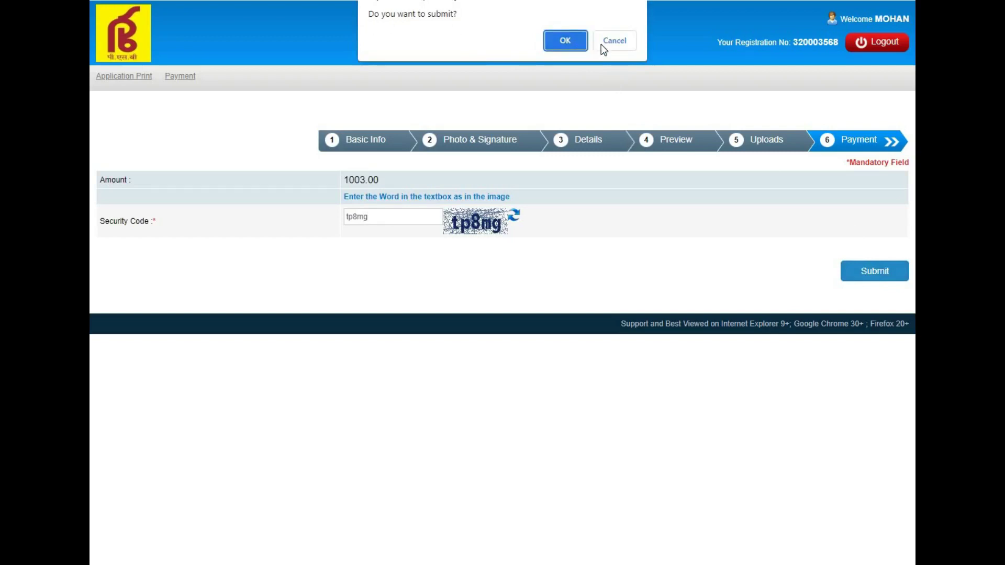
{"action": "left_click", "coordinate": [573, 42]}
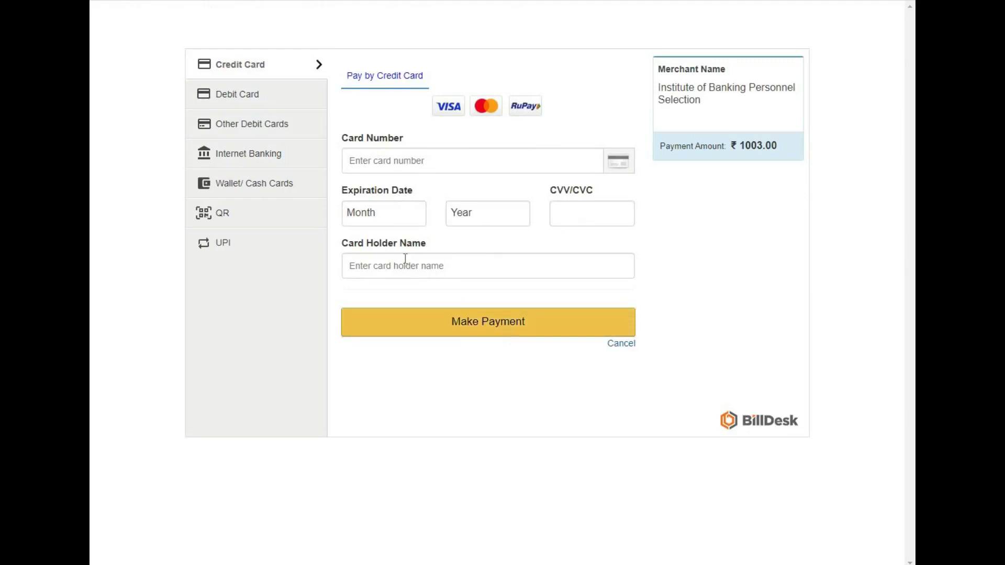
Step: Choose Internet Banking as the payment method and scroll through the All Banks dropdown
{"action": "left_click", "coordinate": [261, 162]}
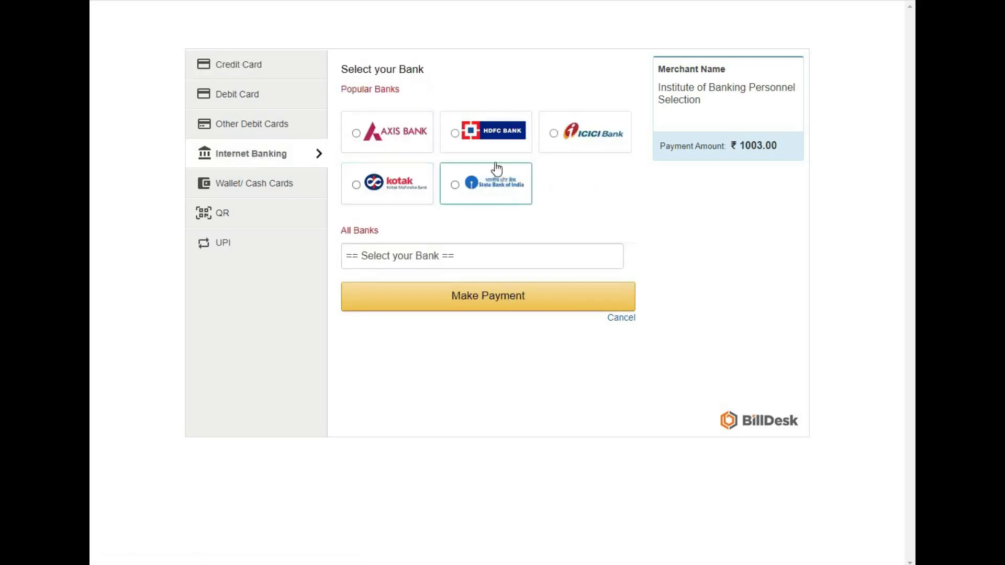
{"action": "left_click", "coordinate": [459, 260]}
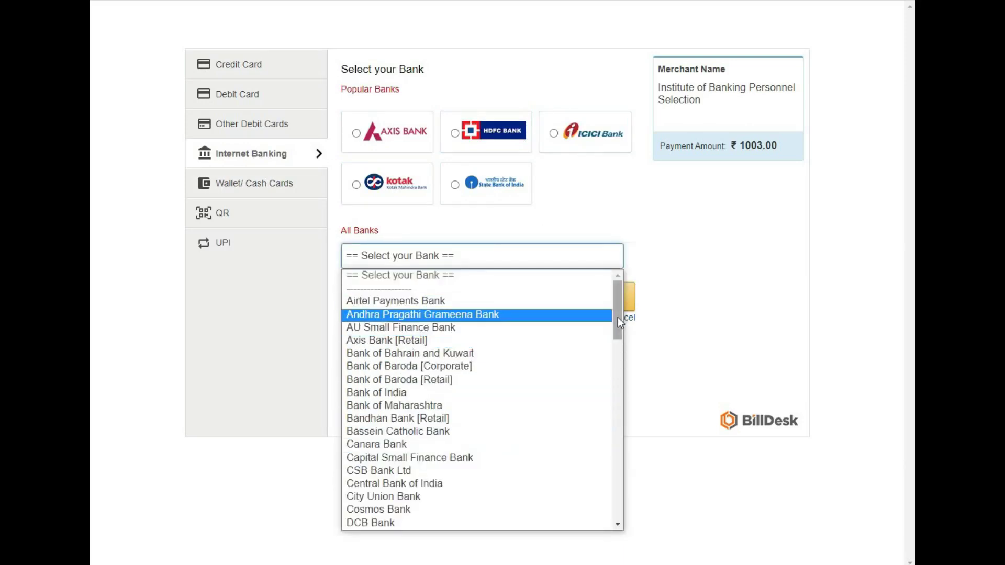
{"action": "left_click_drag", "start_coordinate": [618, 318], "coordinate": [617, 293]}
Step: Close the bank list, look through the Wallet/Cash Cards and QR options, then choose UPI
{"action": "left_click", "coordinate": [778, 328]}
{"action": "left_click", "coordinate": [247, 197]}
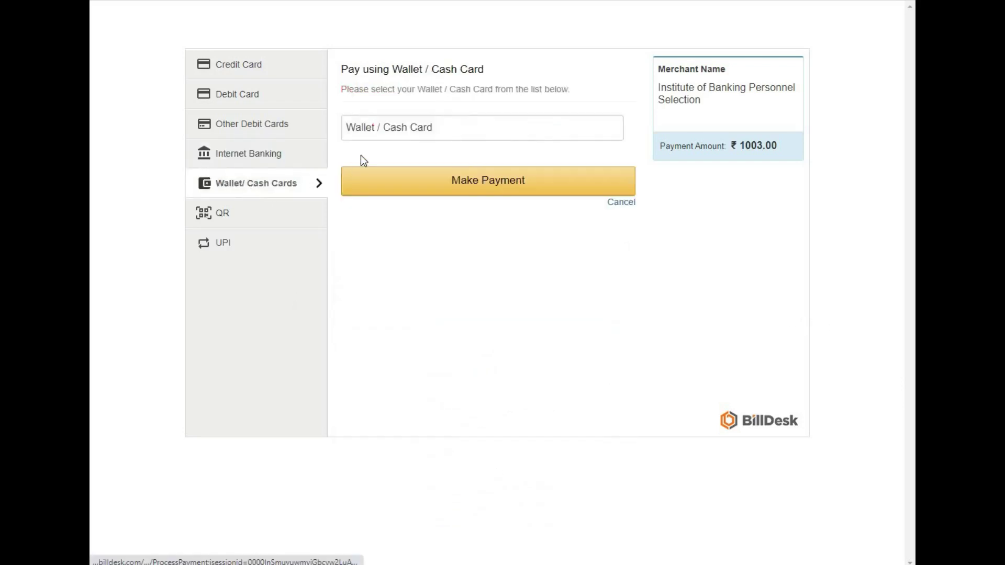
{"action": "left_click", "coordinate": [374, 131]}
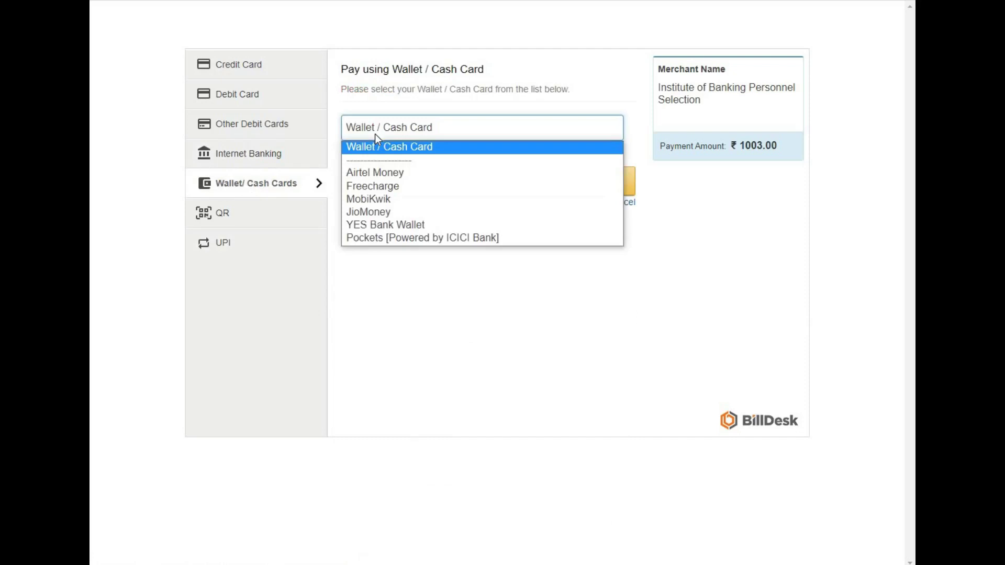
{"action": "left_click", "coordinate": [265, 215]}
{"action": "left_click", "coordinate": [245, 252]}
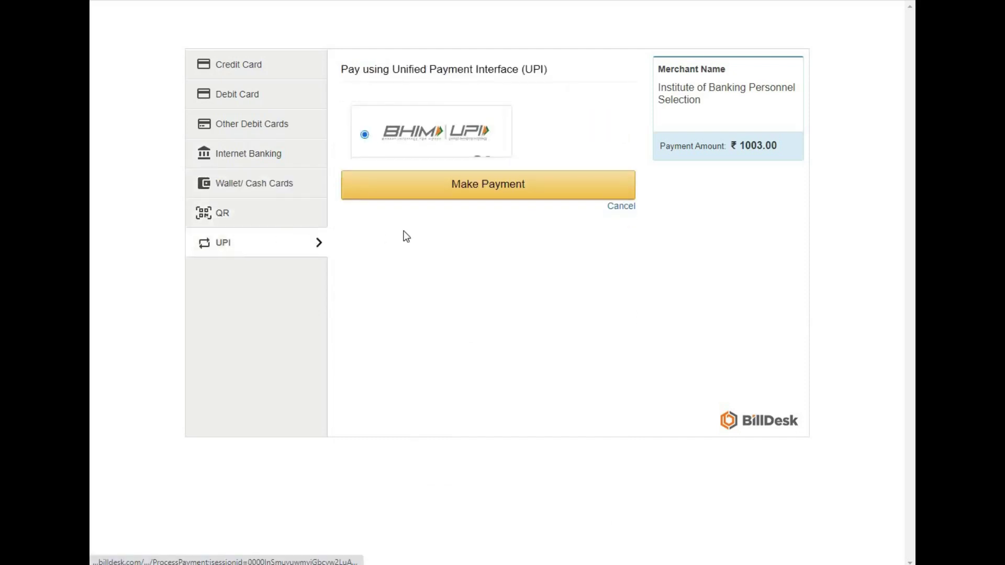